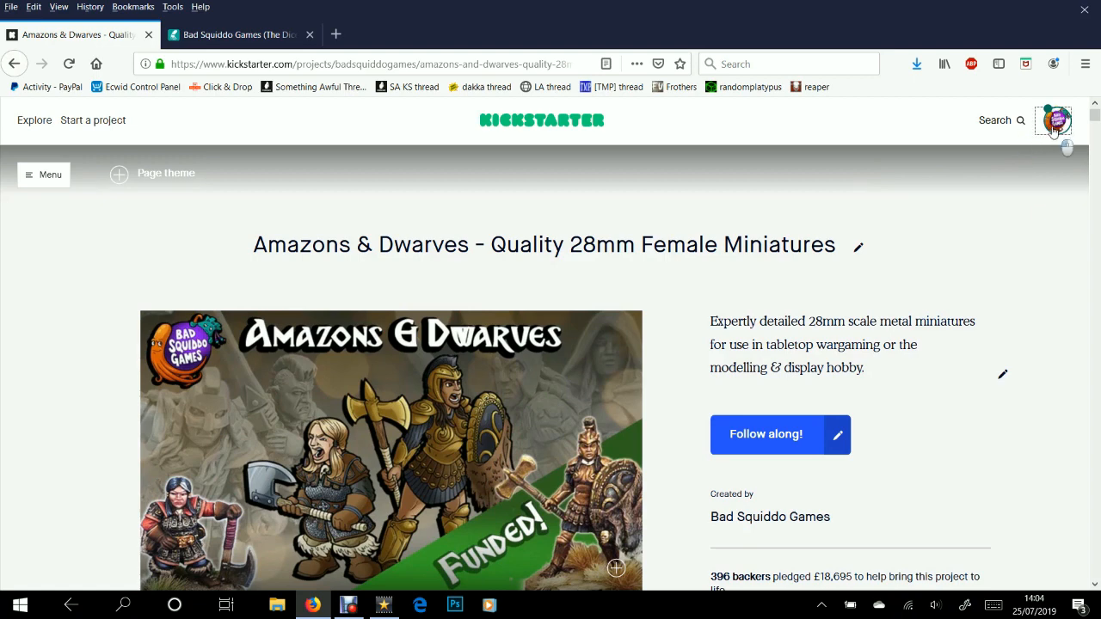
Open the Kickstarter account menu listing five backed and five created projects, including Amazons & Dwarves
click(1055, 124)
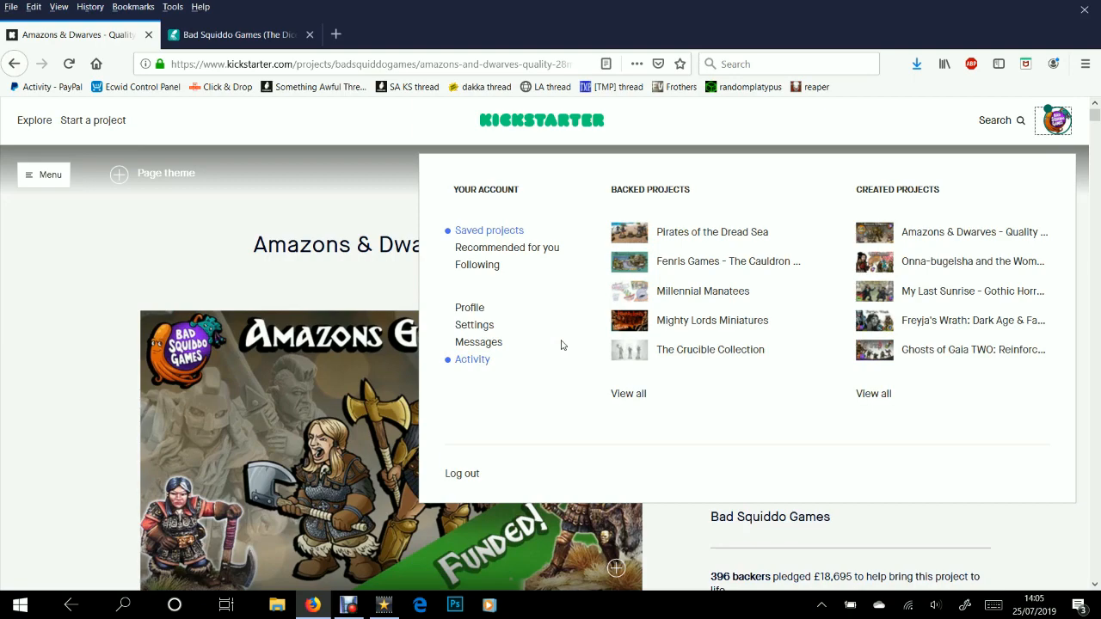
click(283, 285)
scroll(660, 347, down, 5)
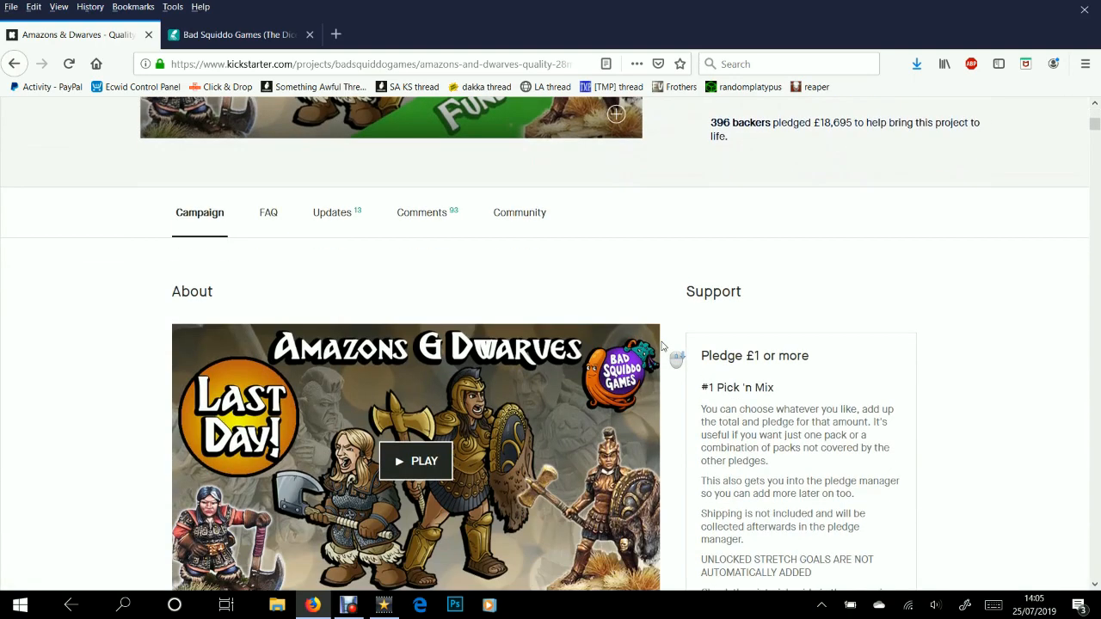
scroll(662, 346, down, 10)
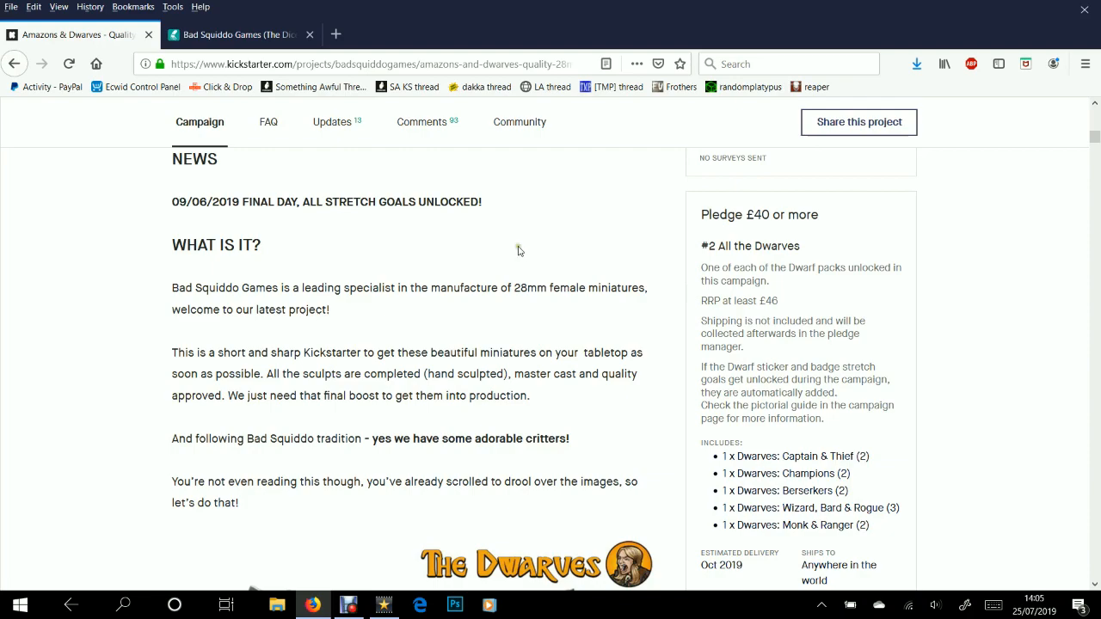
scroll(468, 344, up, 4)
scroll(469, 344, up, 8)
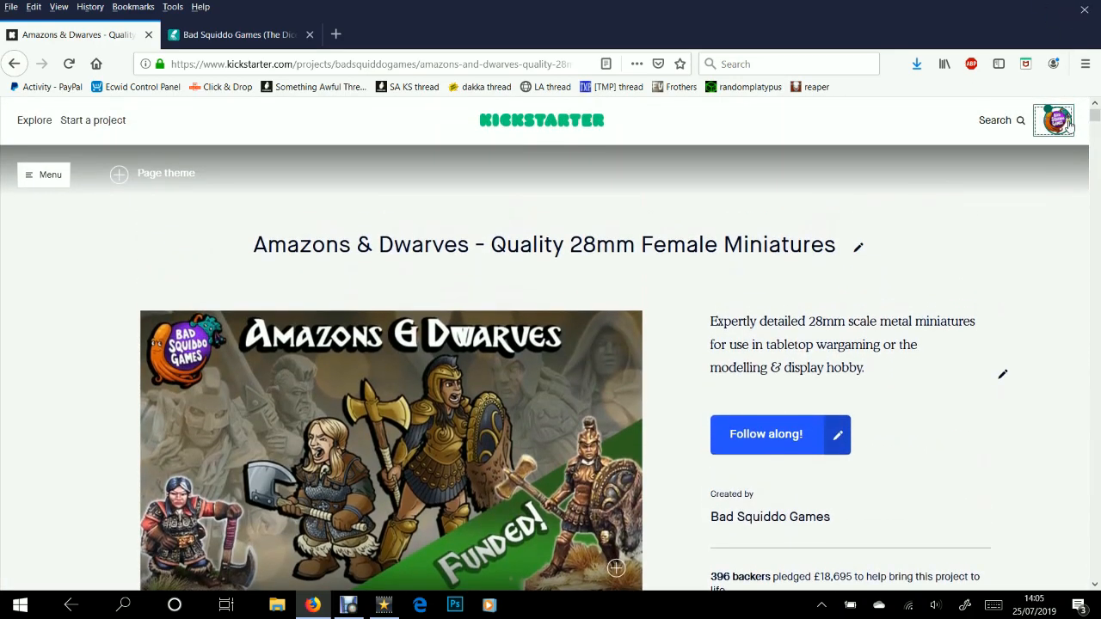
click(1069, 123)
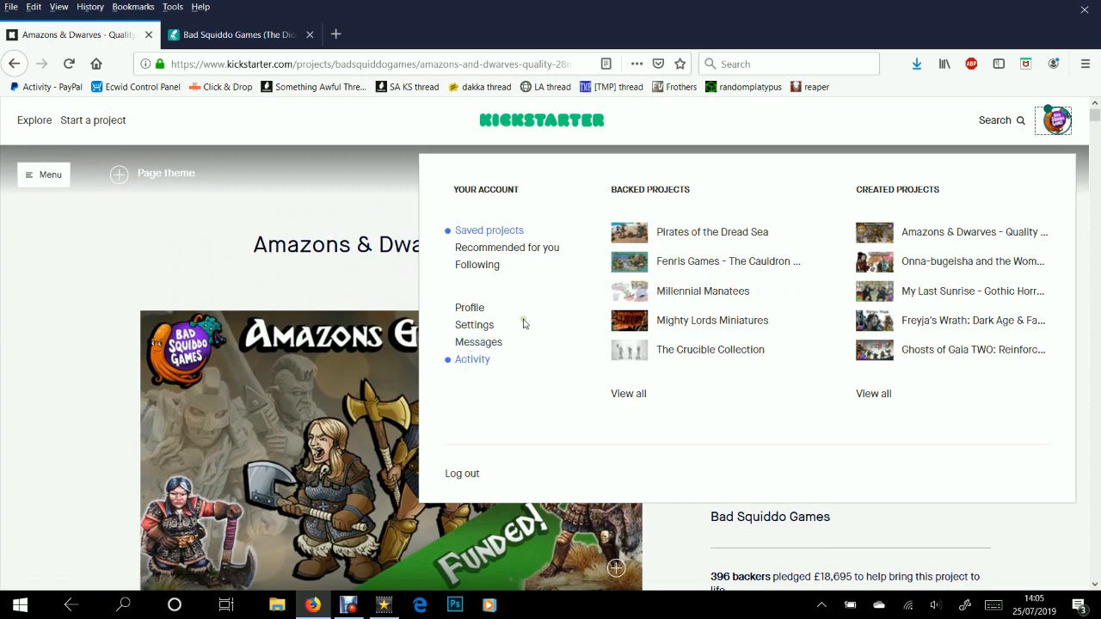
Go to the Bad Squiddo Games shop and open the Amazons & Dwarves Kickstarter Pledge Manager
click(205, 36)
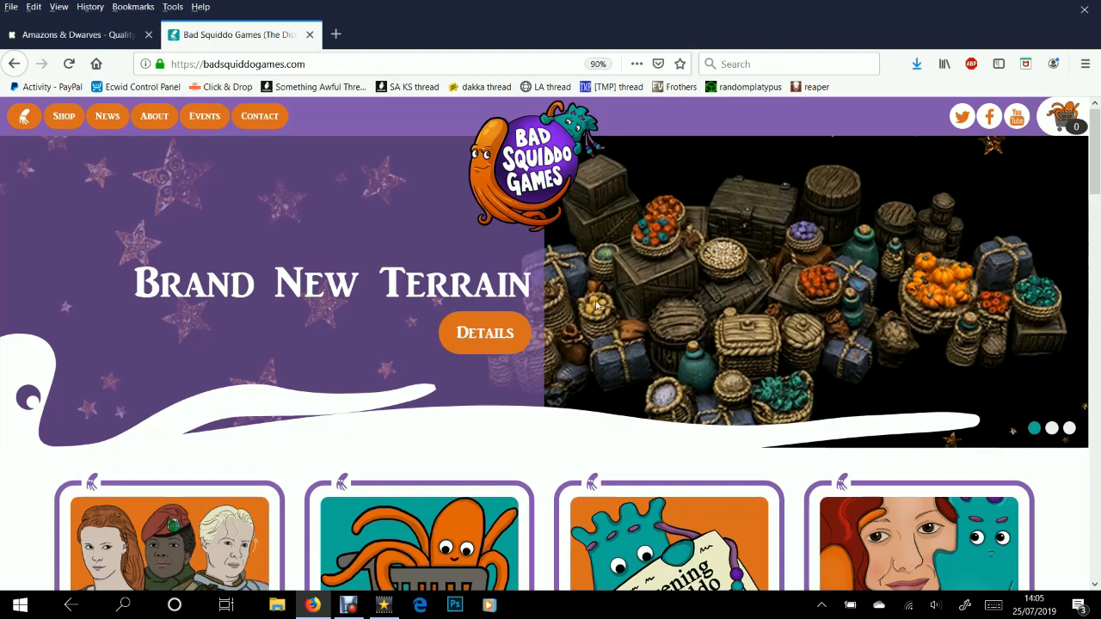
scroll(469, 332, down, 3)
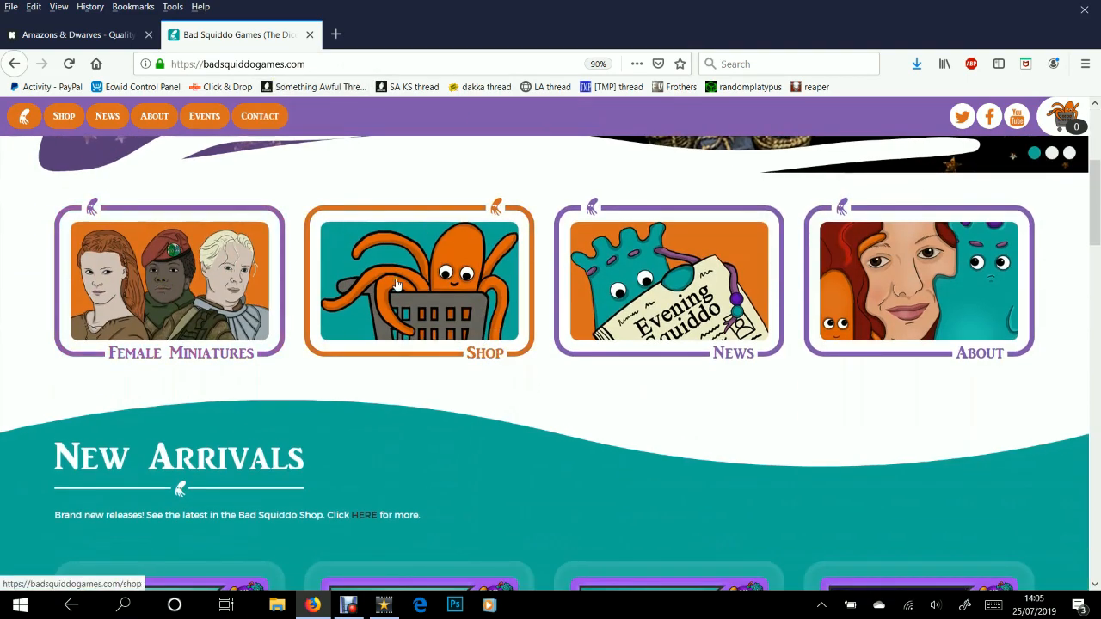
click(352, 258)
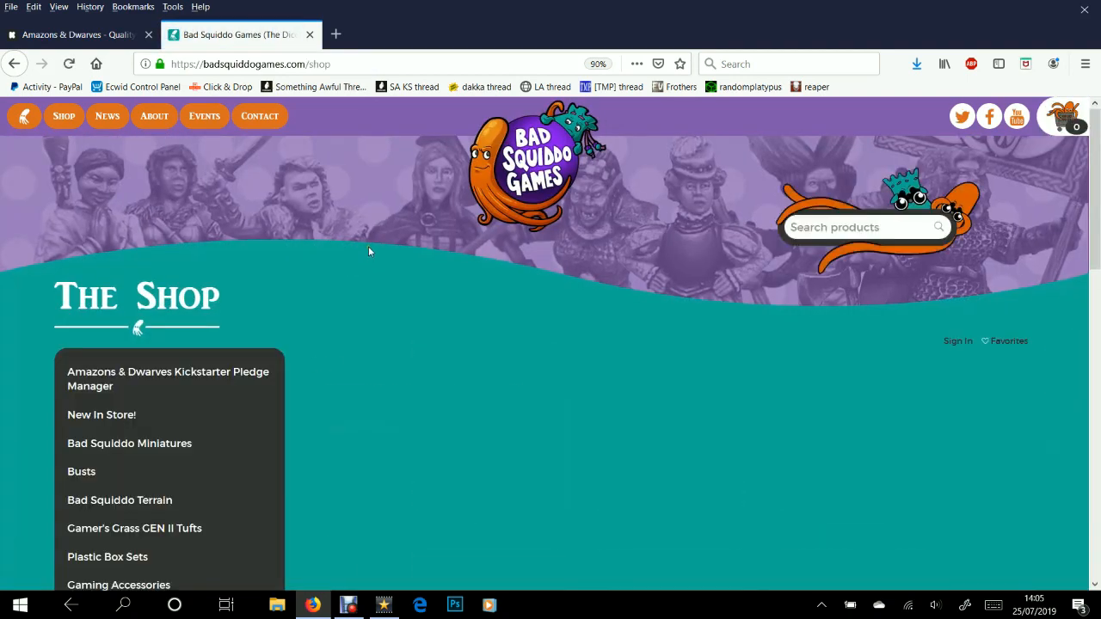
scroll(368, 249, down, 2)
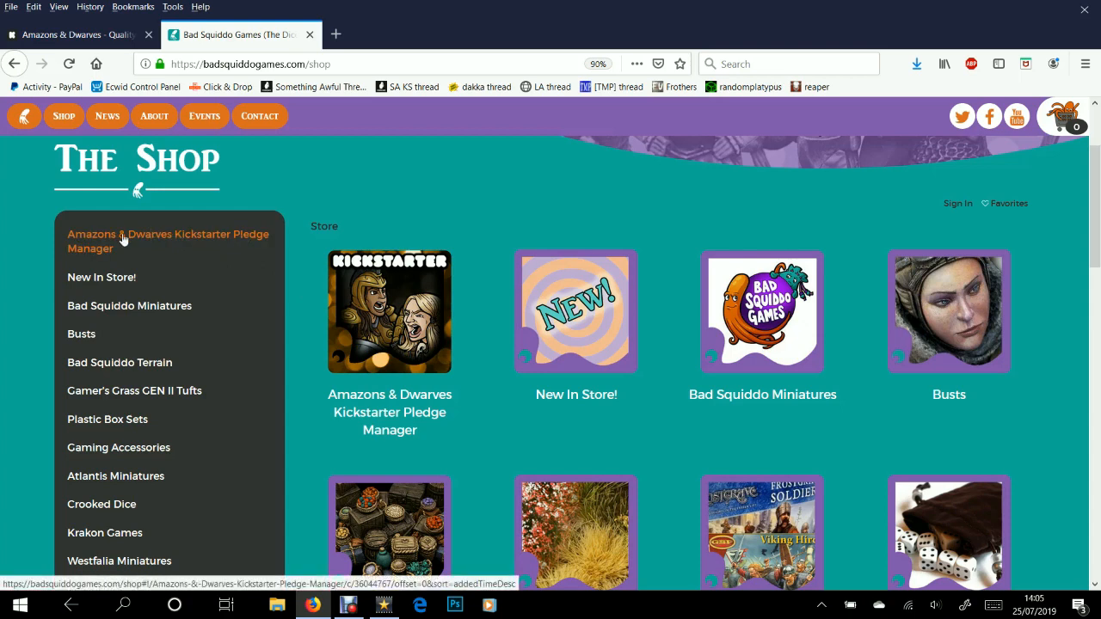
scroll(438, 214, down, 2)
scroll(439, 210, down, 1)
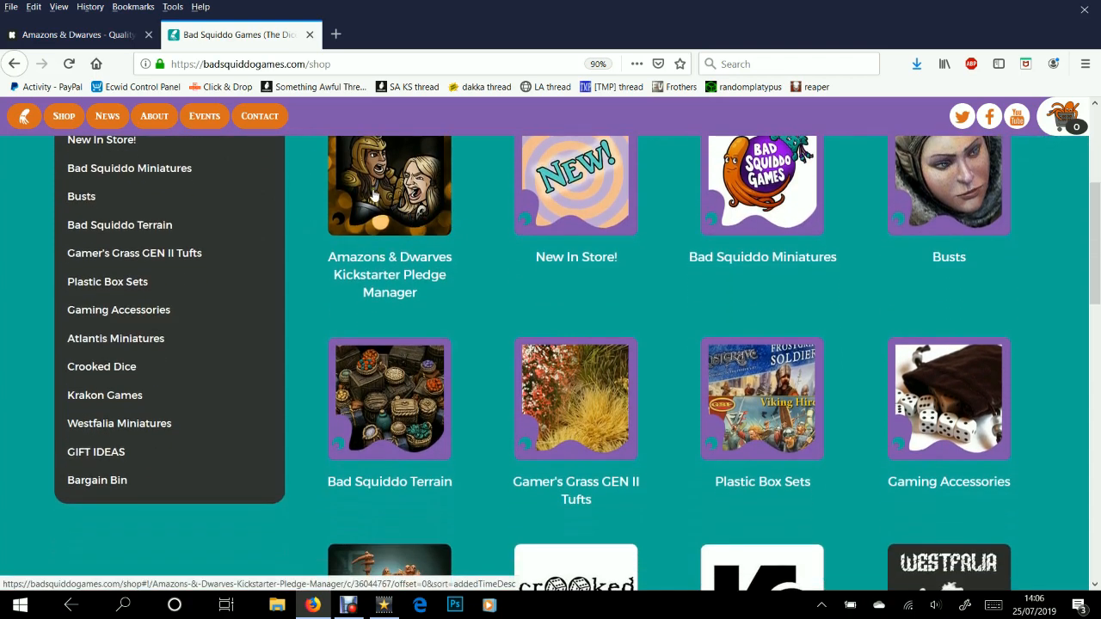
click(373, 197)
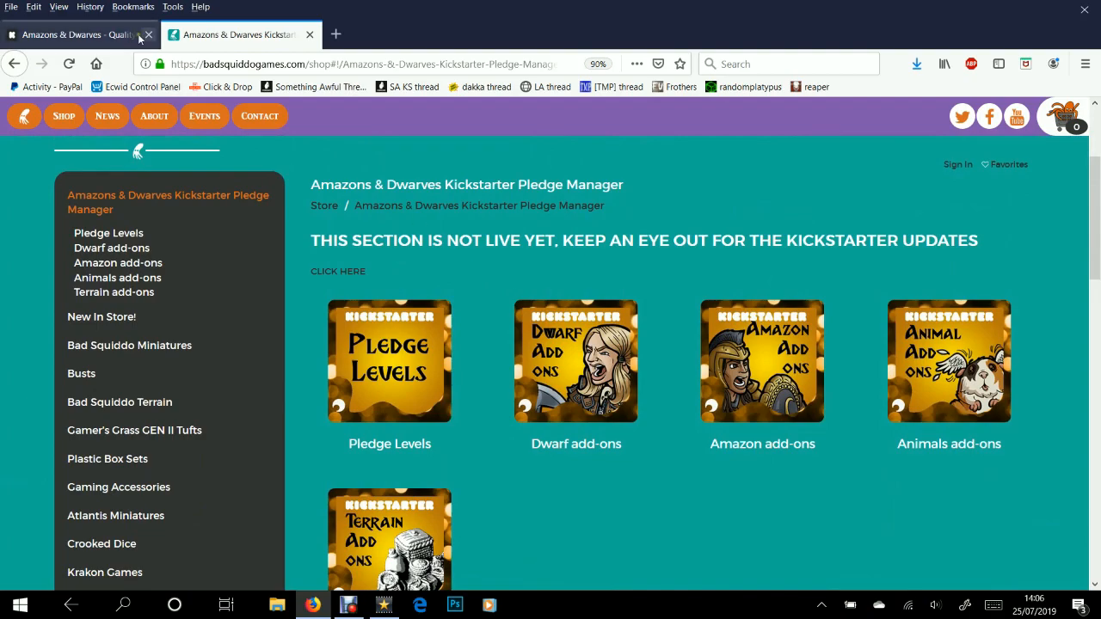
Glance at the Kickstarter project page, then return to the Pledge Manager store page
click(110, 36)
scroll(517, 283, down, 15)
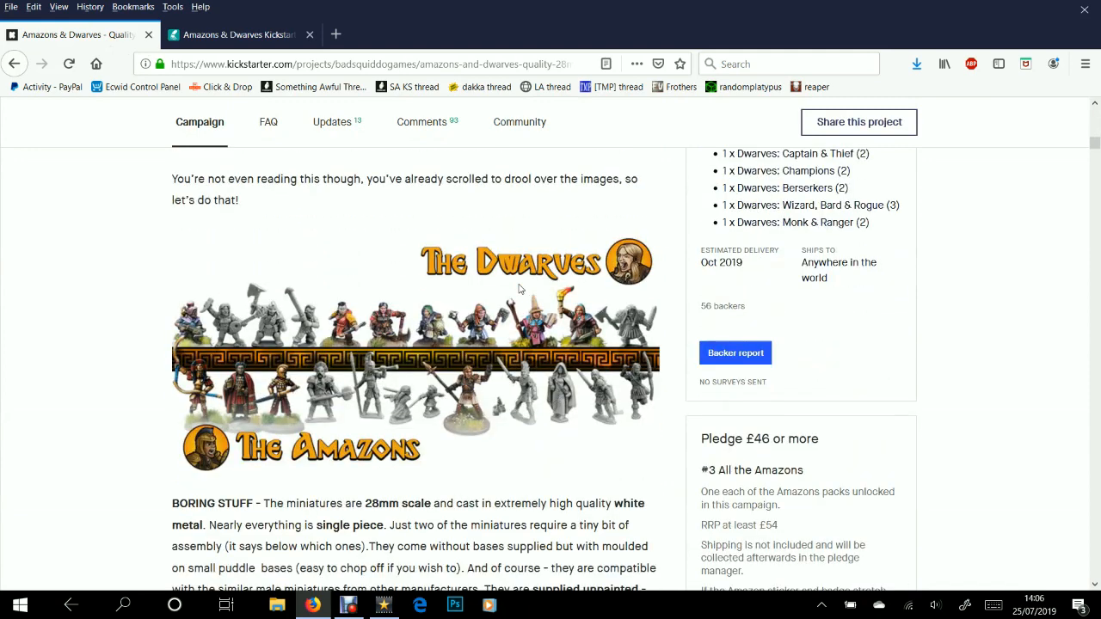
key(ctrl+Tab)
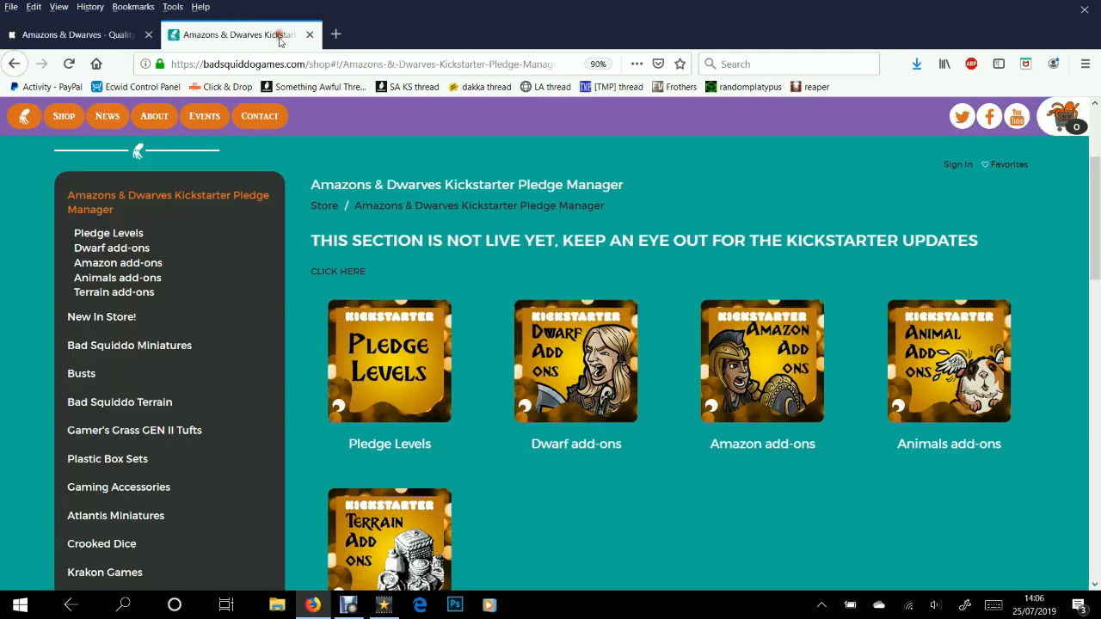
Open Pledge Levels and browse the bundles, from Pledge #2 at £40.00 to Pledge #5 at £165.00
click(386, 335)
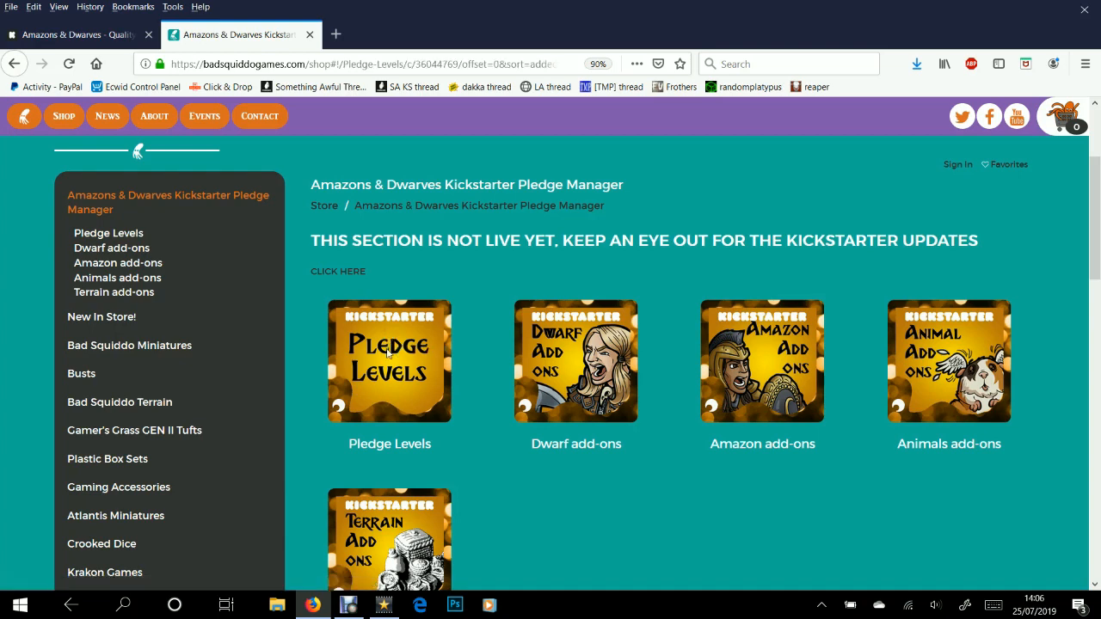
scroll(385, 377, down, 4)
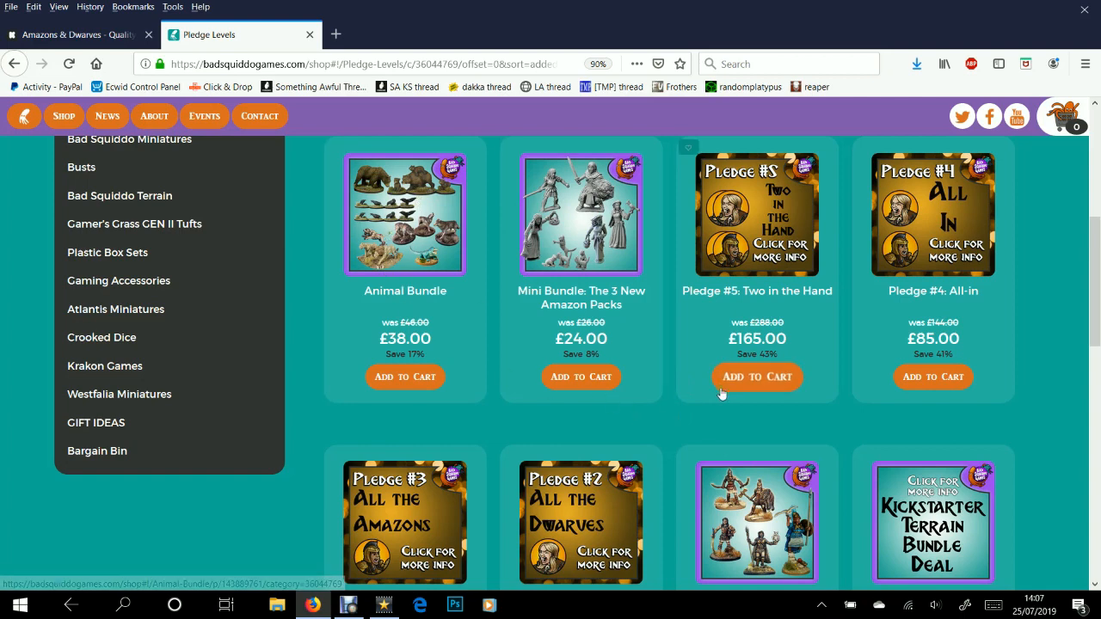
scroll(729, 430, down, 3)
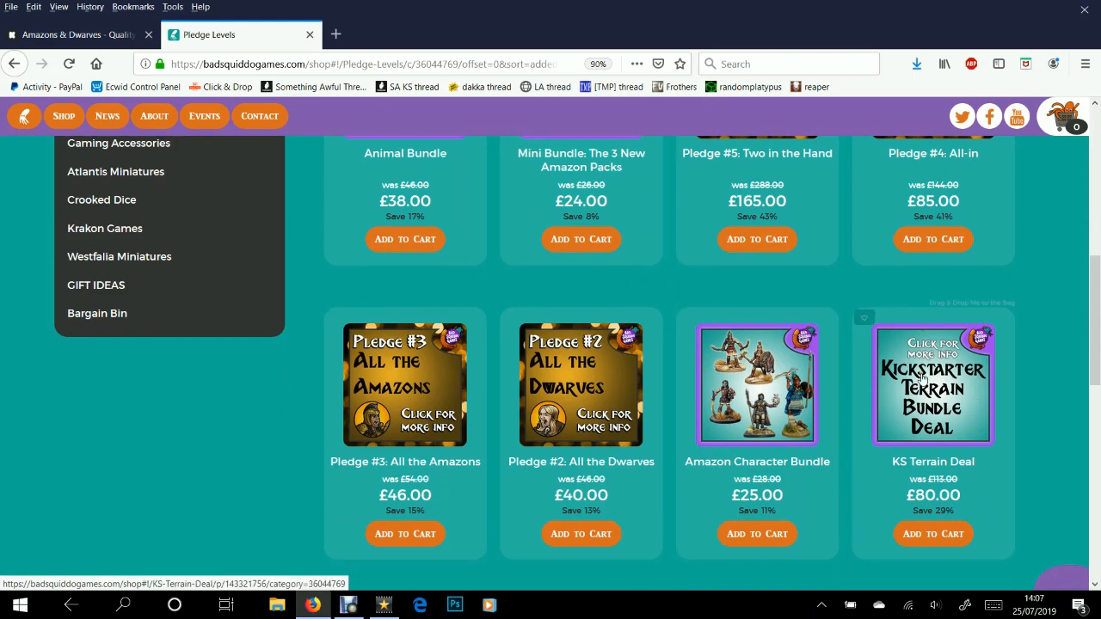
scroll(877, 454, up, 4)
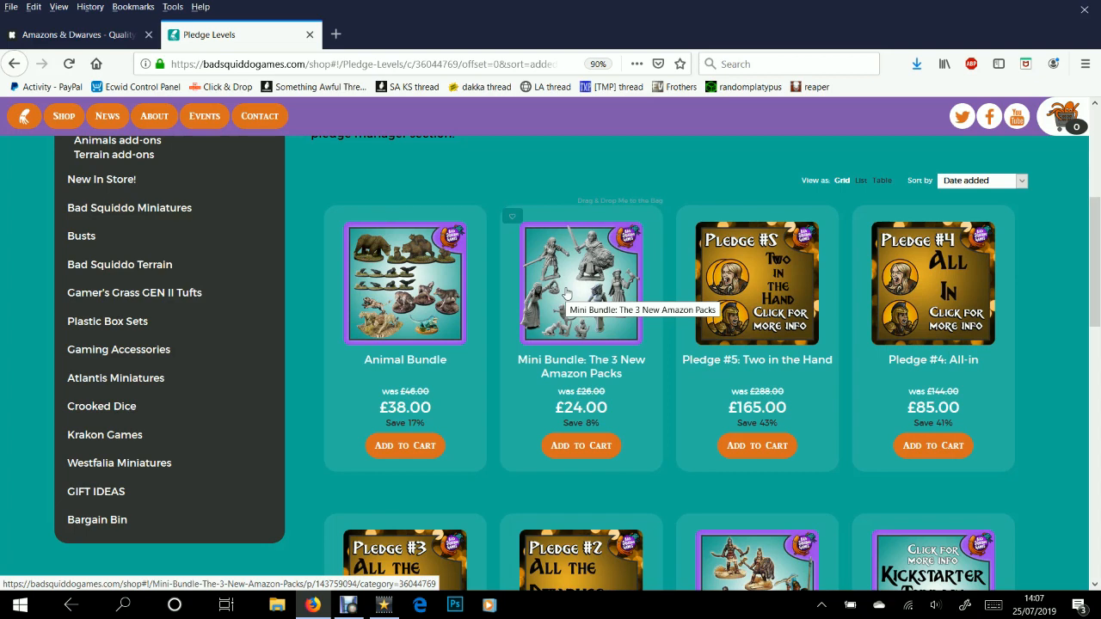
scroll(566, 294, down, 4)
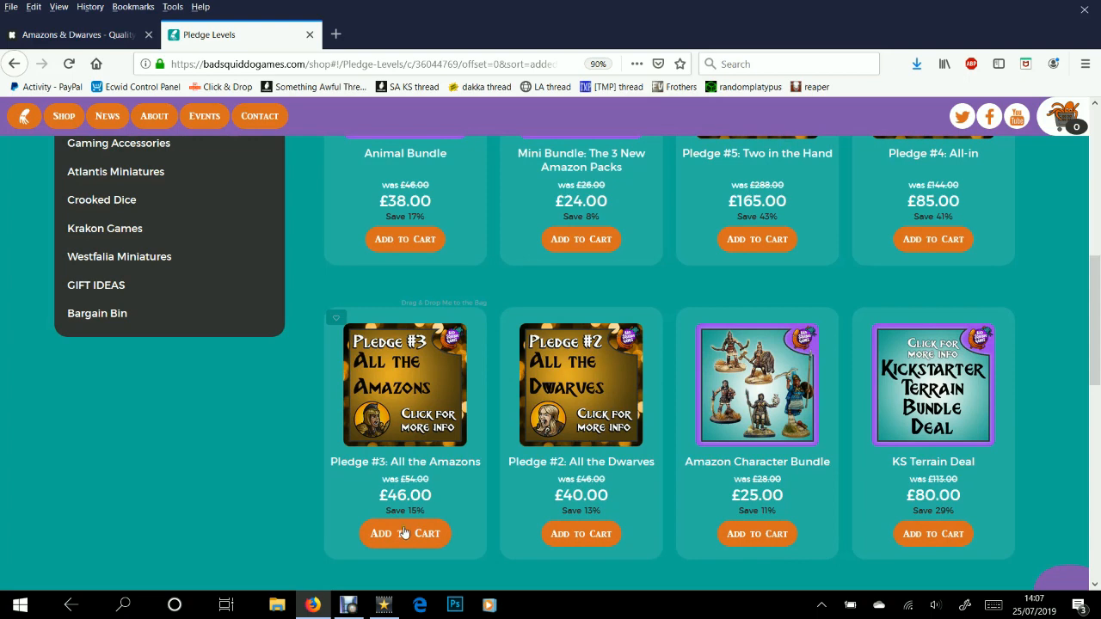
Open the Pledge #3: All the Amazons product page, priced £46.00, and read its description
click(411, 362)
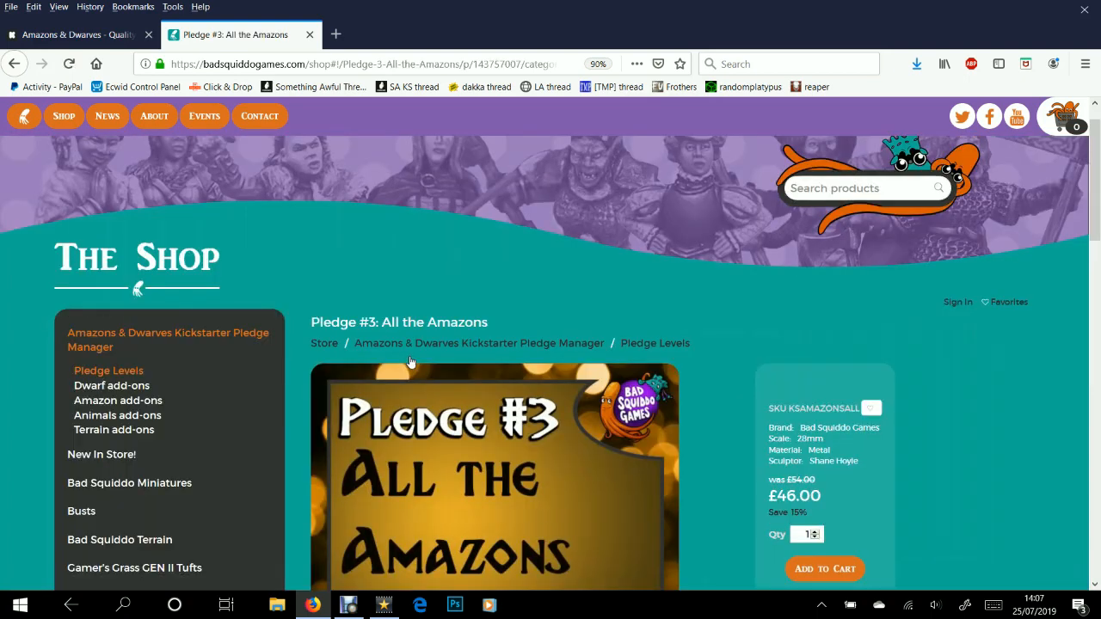
scroll(645, 388, down, 3)
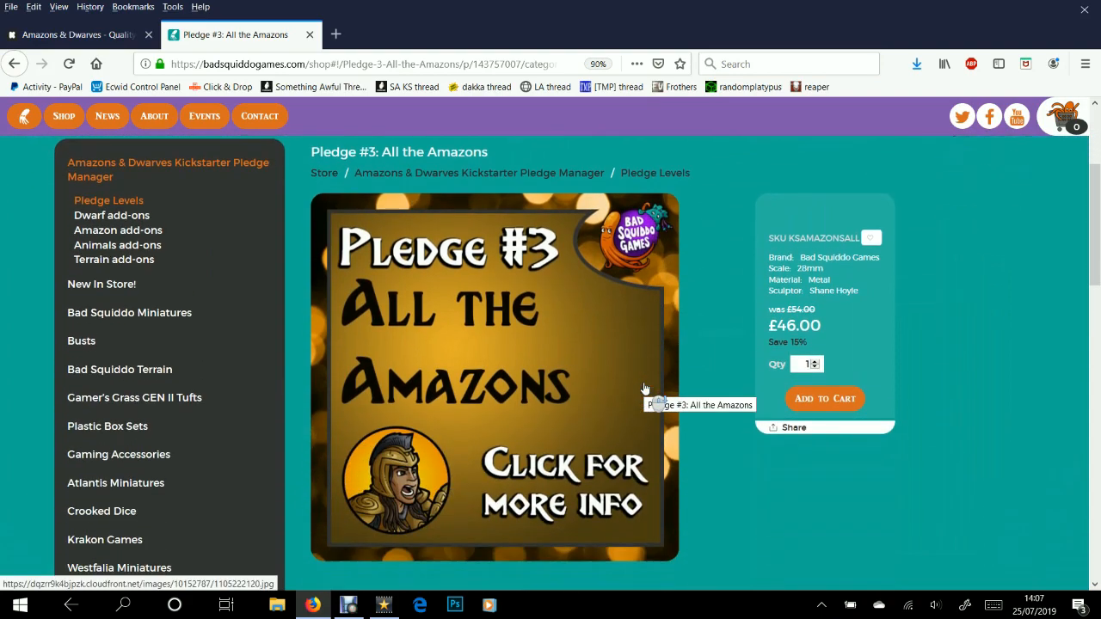
scroll(645, 389, down, 1)
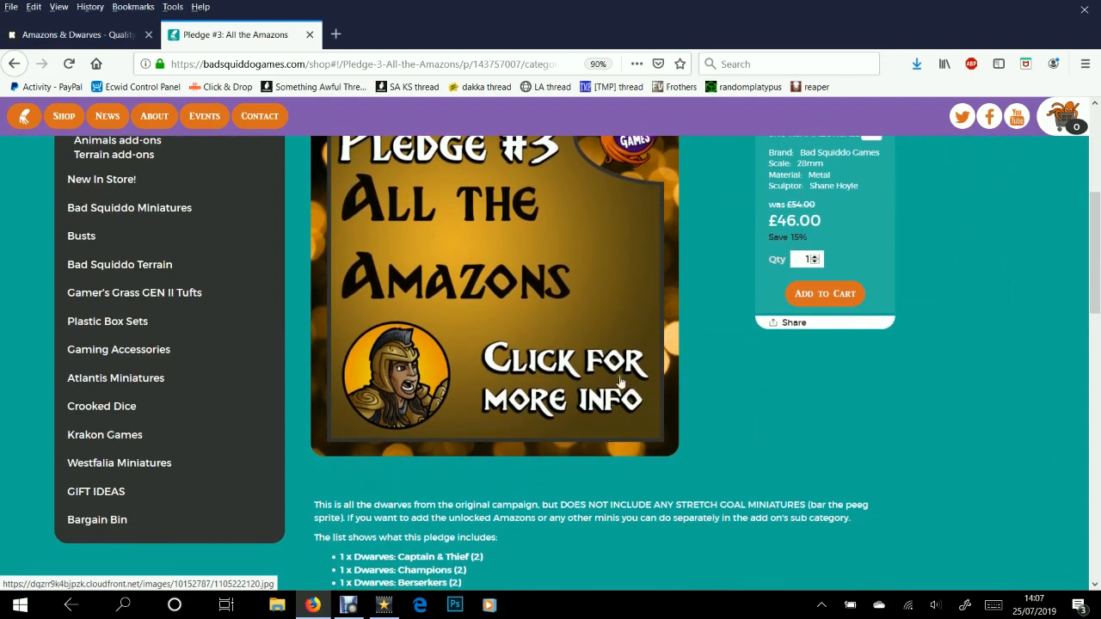
scroll(719, 371, down, 3)
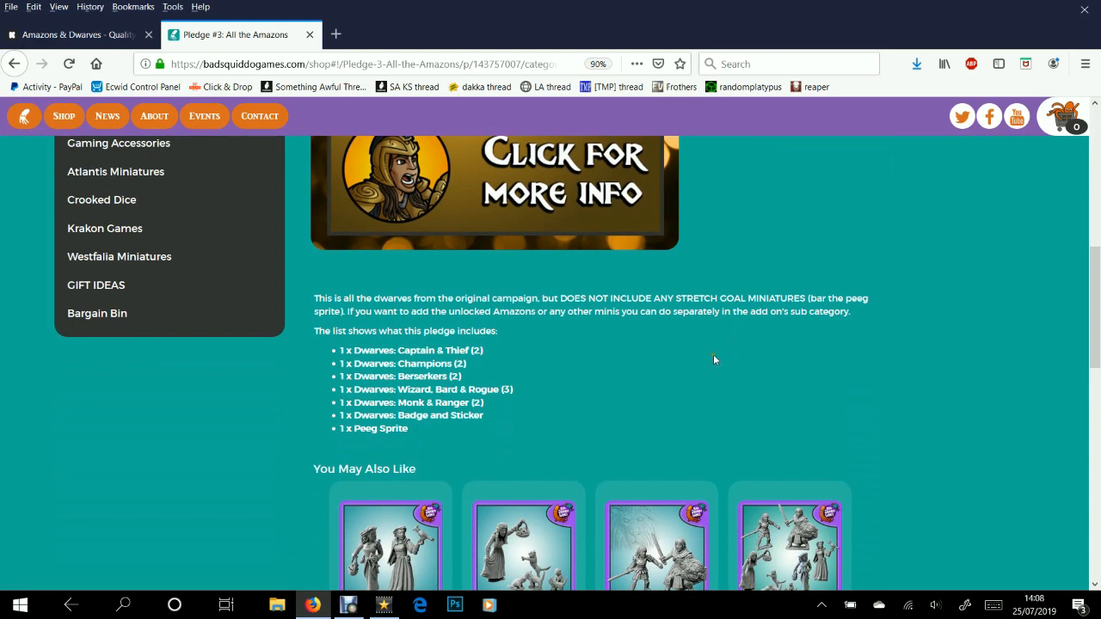
drag(343, 299, 442, 316)
click(442, 316)
scroll(442, 318, up, 3)
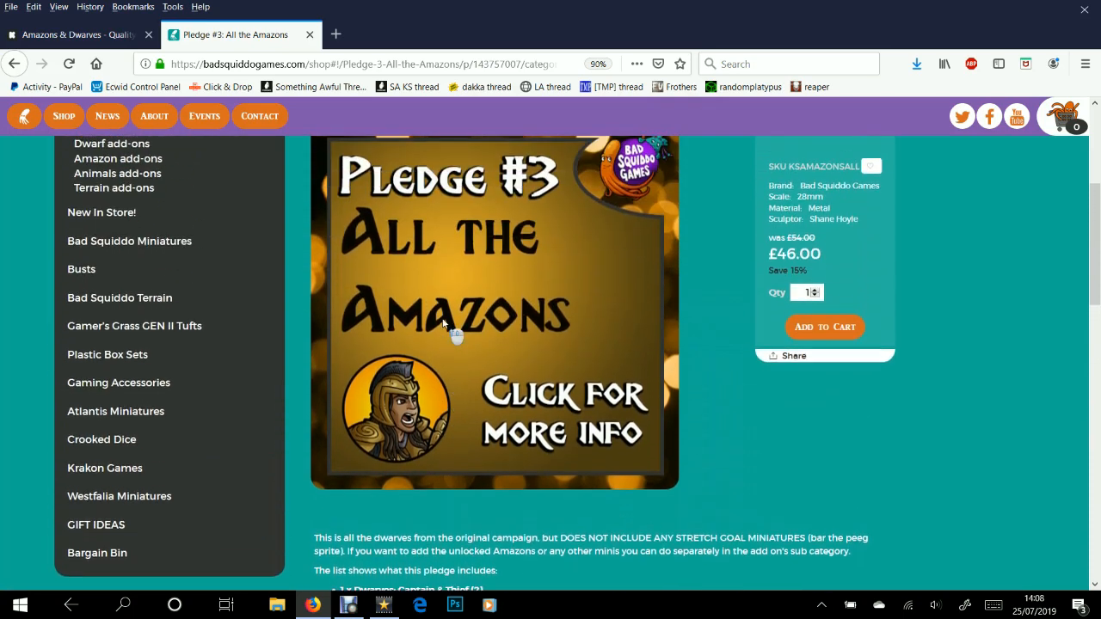
scroll(442, 317, down, 2)
scroll(442, 323, down, 1)
Highlight the description and the included items list, then scroll back up the page
drag(358, 299, 473, 299)
drag(410, 428, 329, 299)
click(328, 298)
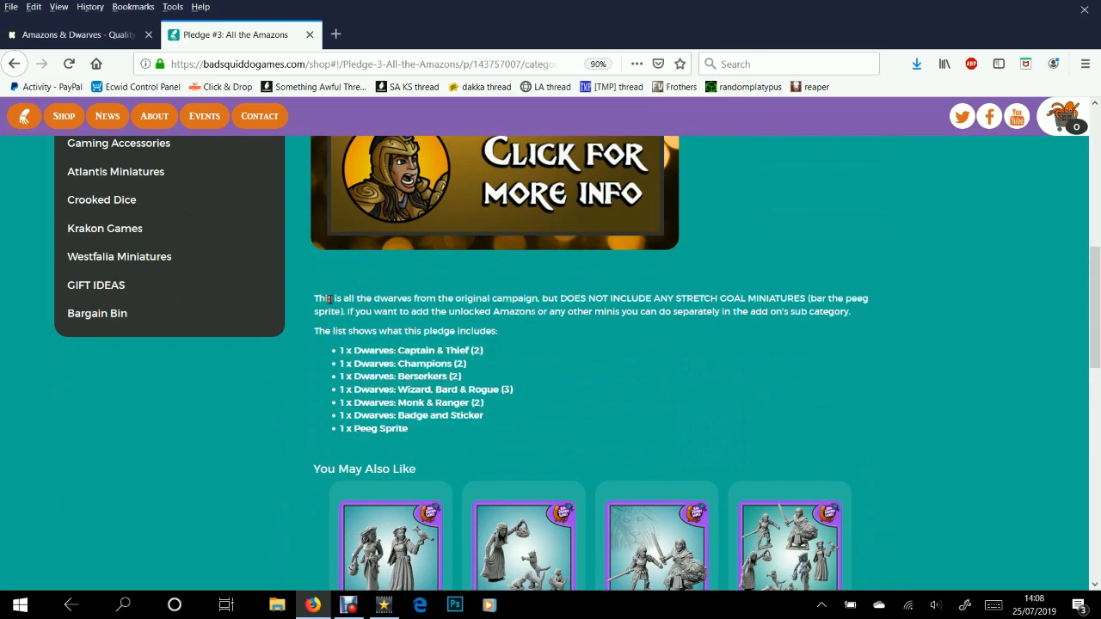
scroll(671, 396, down, 3)
right_click(668, 396)
click(481, 289)
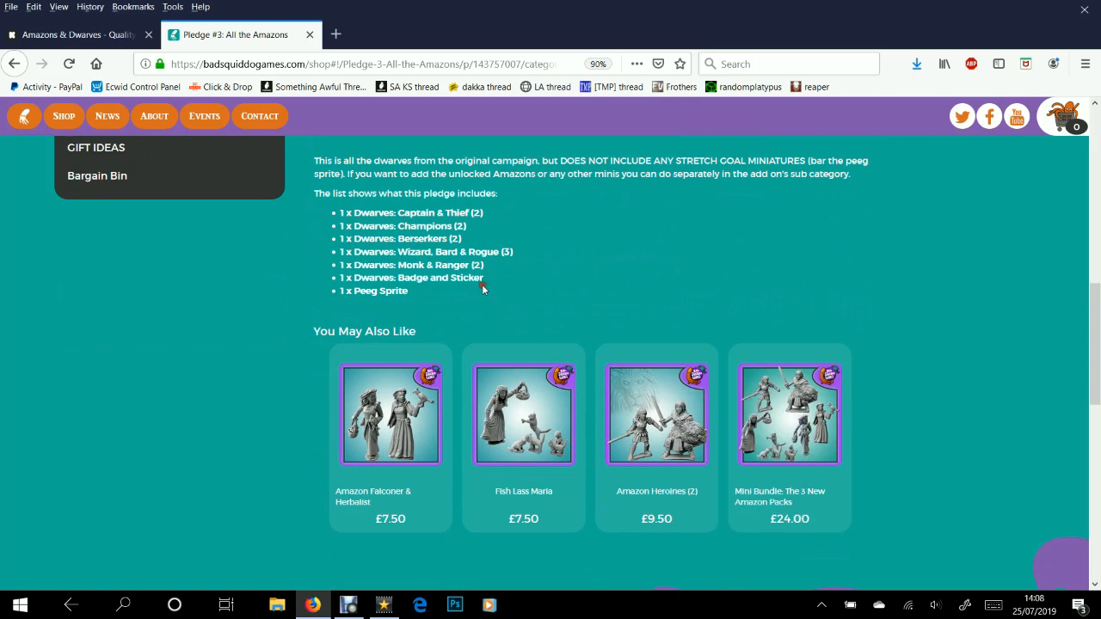
scroll(486, 301, up, 2)
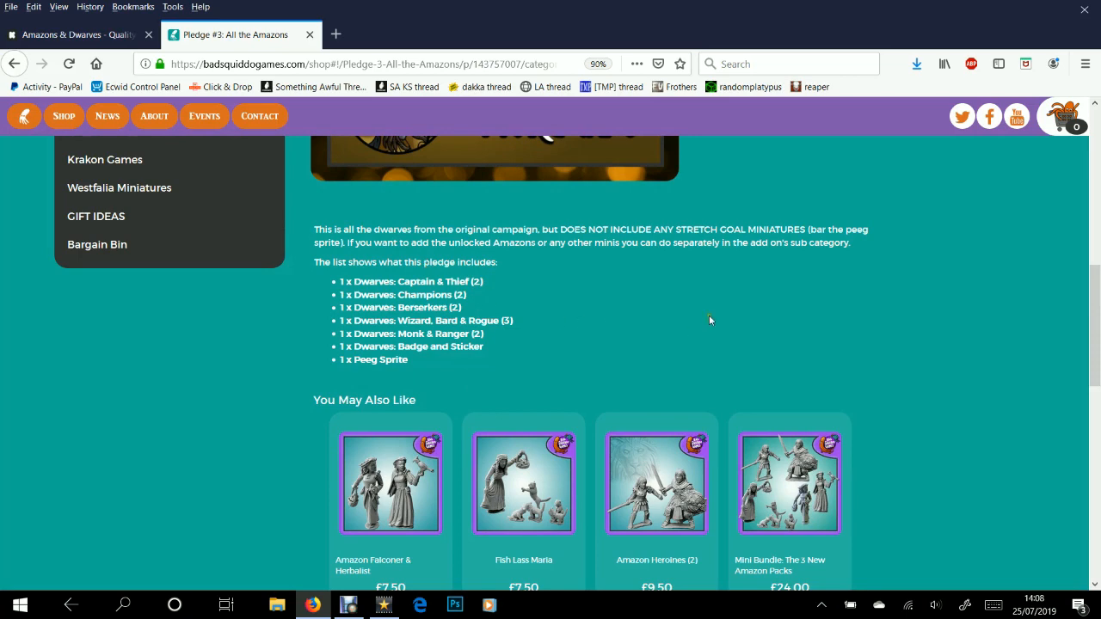
scroll(709, 315, up, 5)
scroll(708, 302, down, 3)
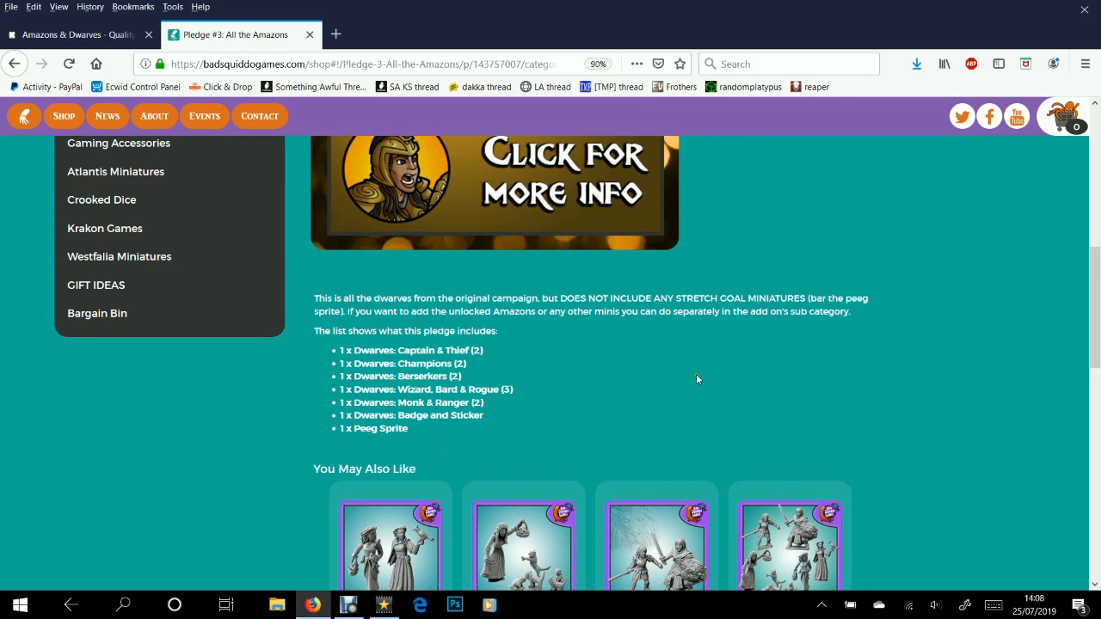
scroll(551, 400, up, 2)
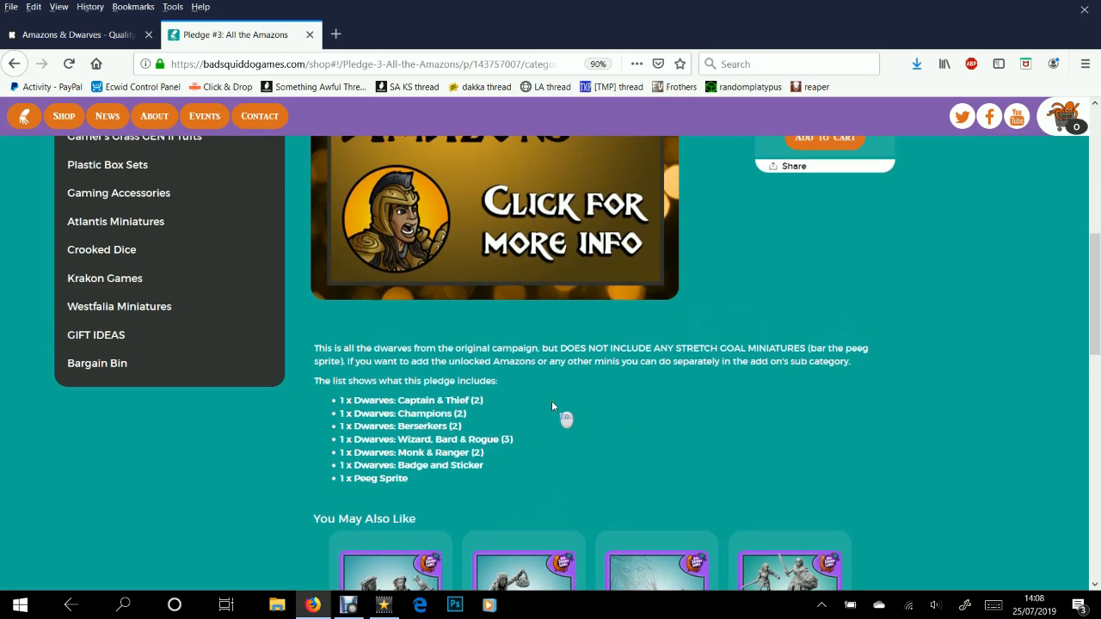
scroll(381, 366, up, 5)
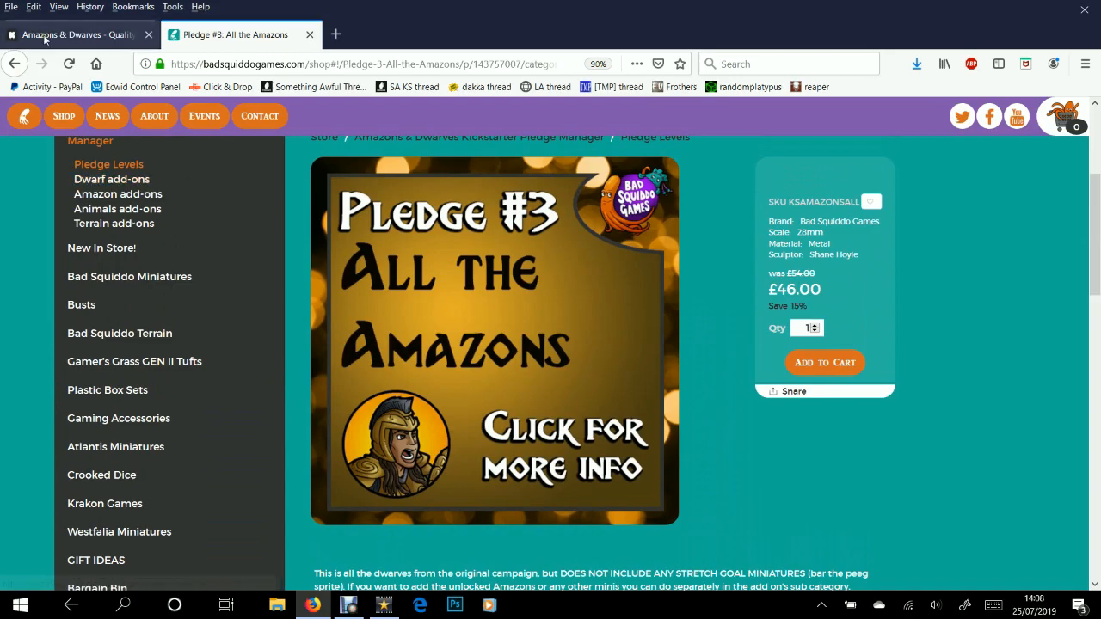
click(73, 34)
scroll(416, 259, down, 7)
scroll(416, 259, down, 20)
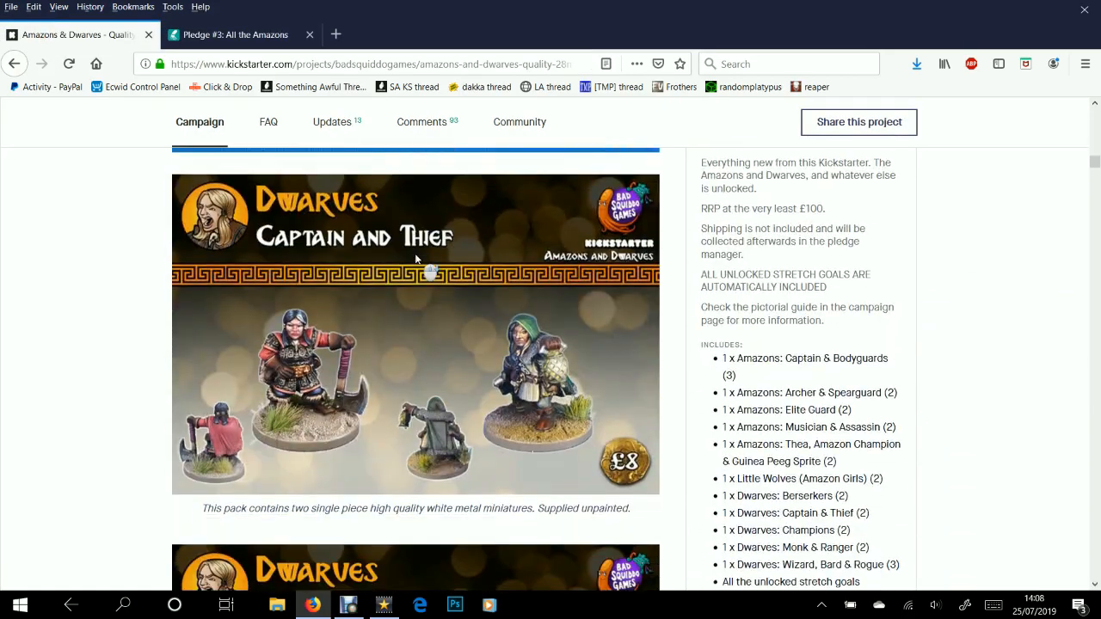
scroll(414, 320, down, 5)
scroll(421, 331, up, 6)
scroll(412, 326, down, 3)
scroll(374, 338, down, 12)
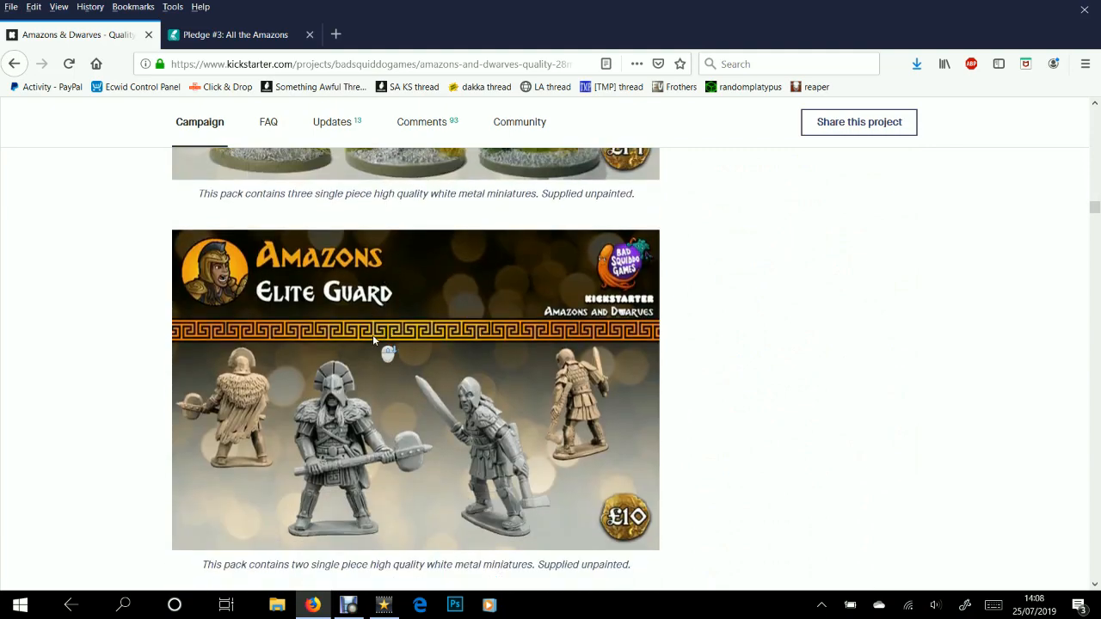
scroll(372, 341, down, 6)
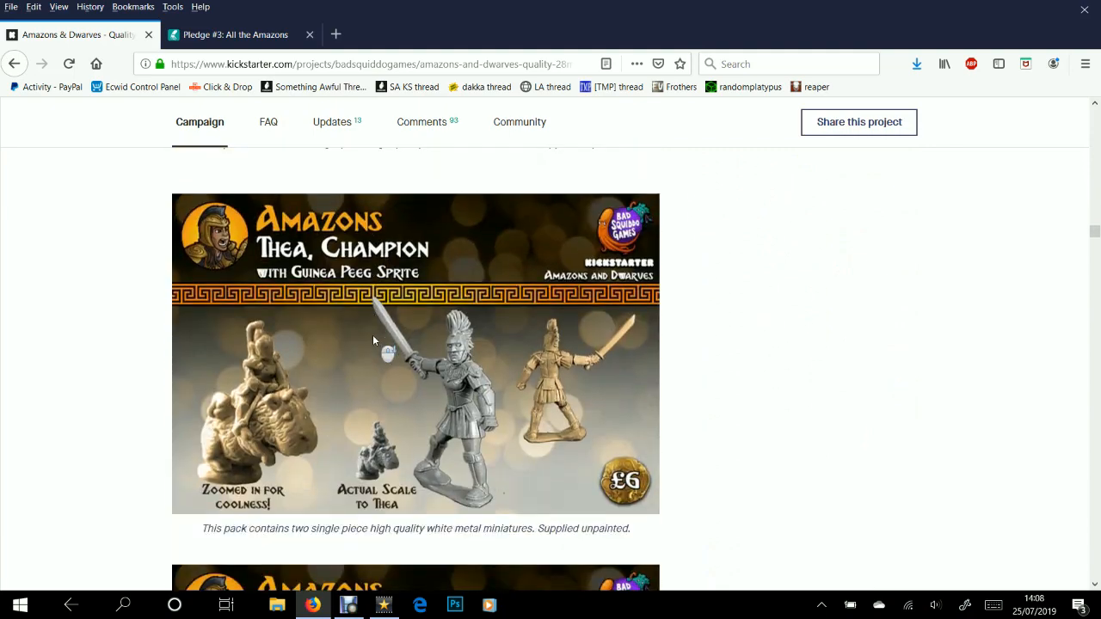
scroll(373, 334, down, 3)
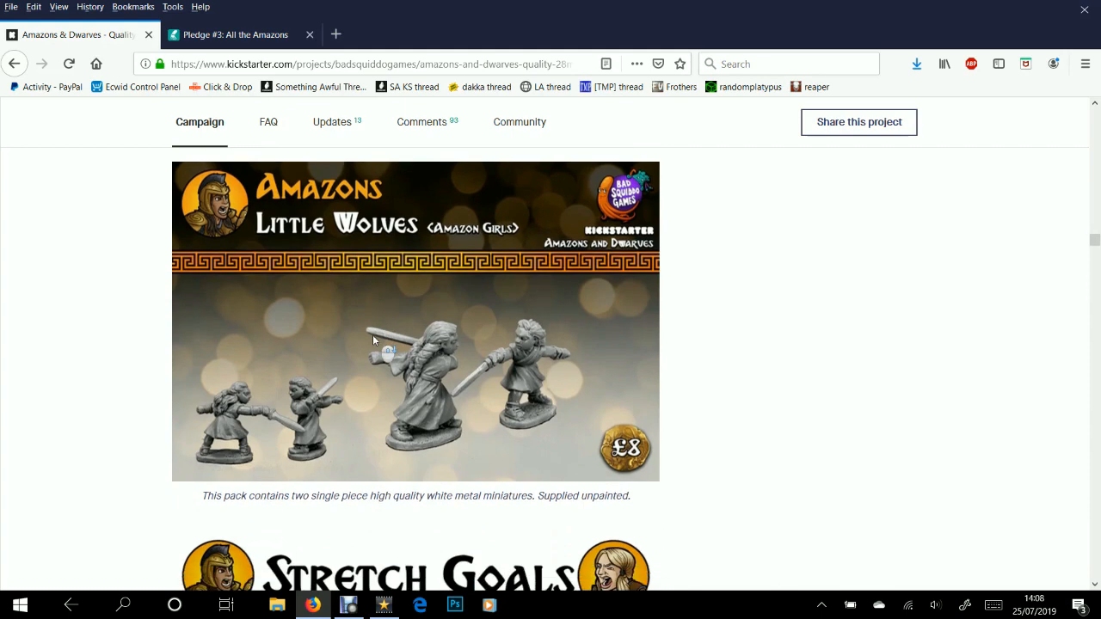
scroll(372, 334, up, 1)
click(206, 35)
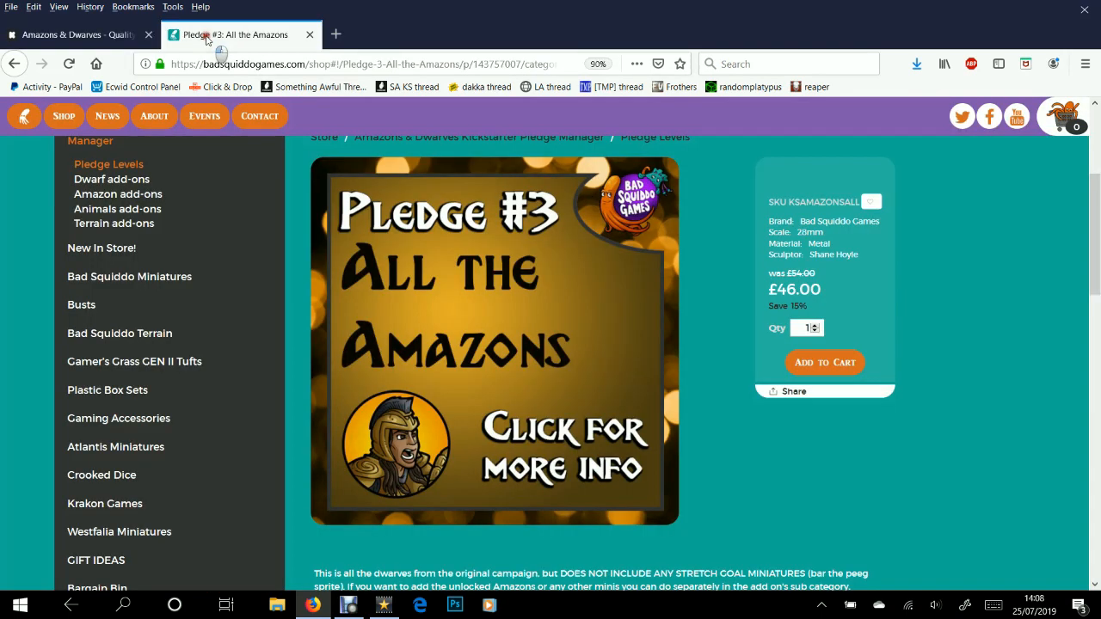
scroll(441, 295, down, 2)
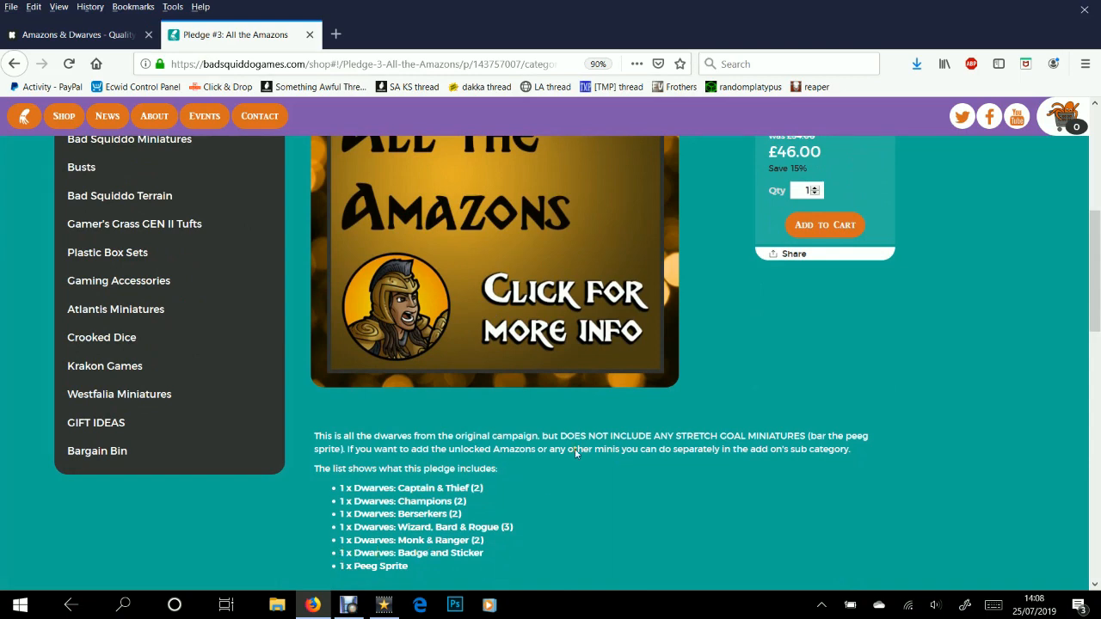
scroll(593, 357, up, 3)
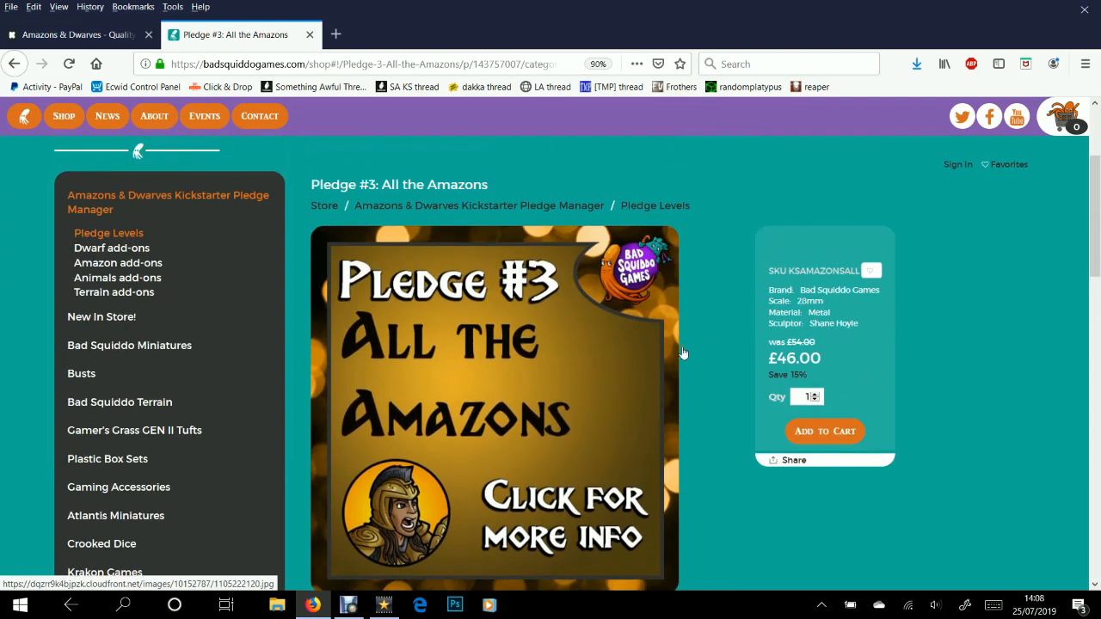
Add Pledge #3: All the Amazons to the cart, showing 1 item at £46.00
click(824, 434)
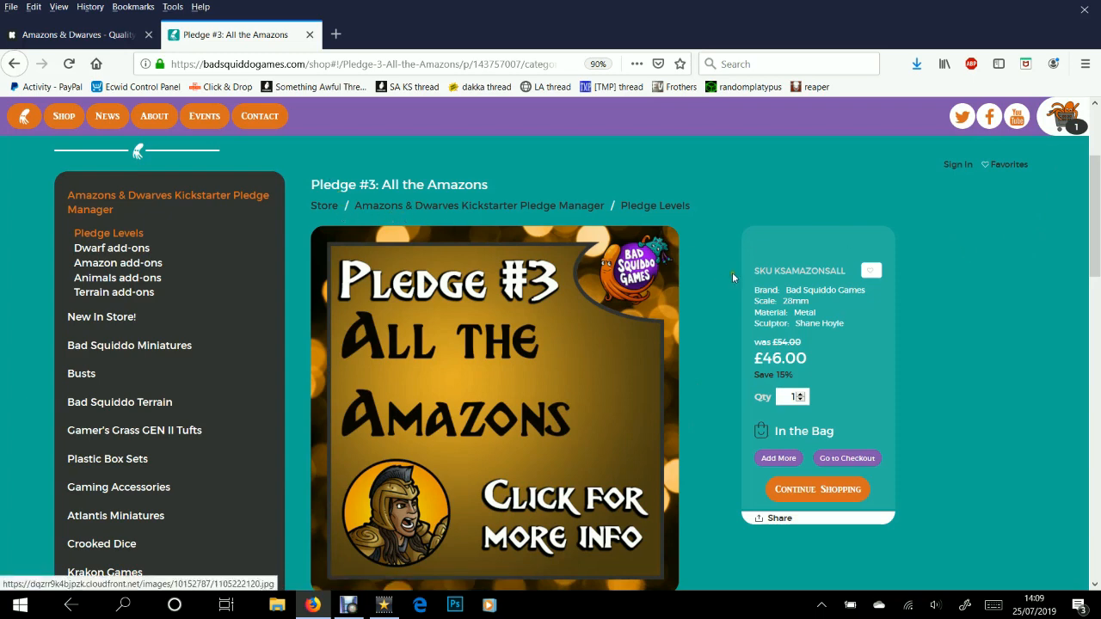
Return to the Amazons & Dwarves Kickstarter Pledge Manager category page
click(449, 210)
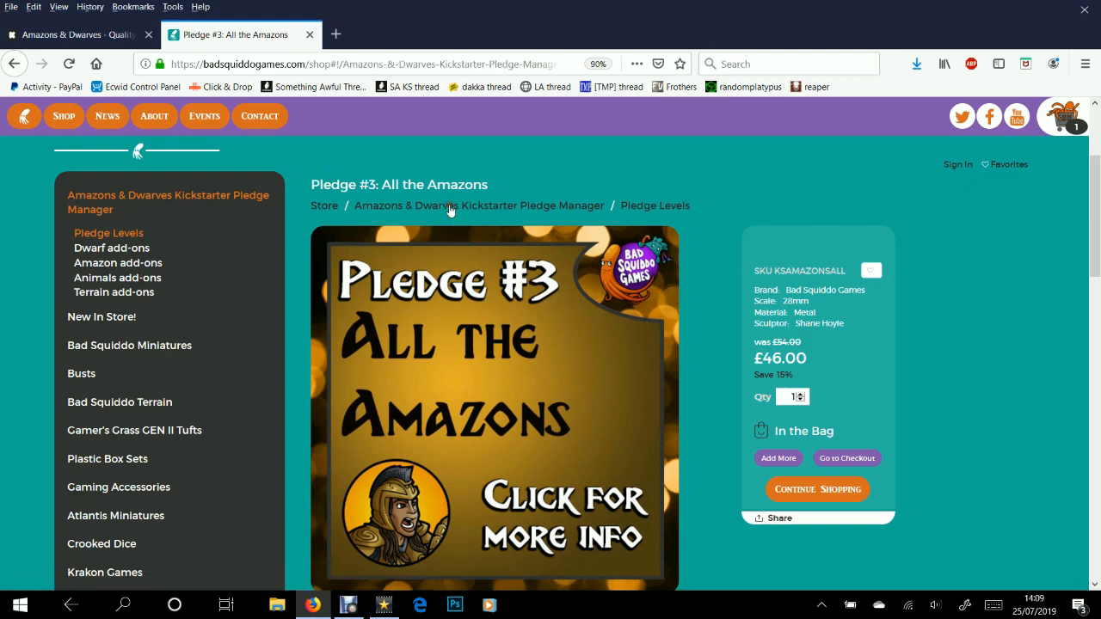
scroll(451, 215, down, 4)
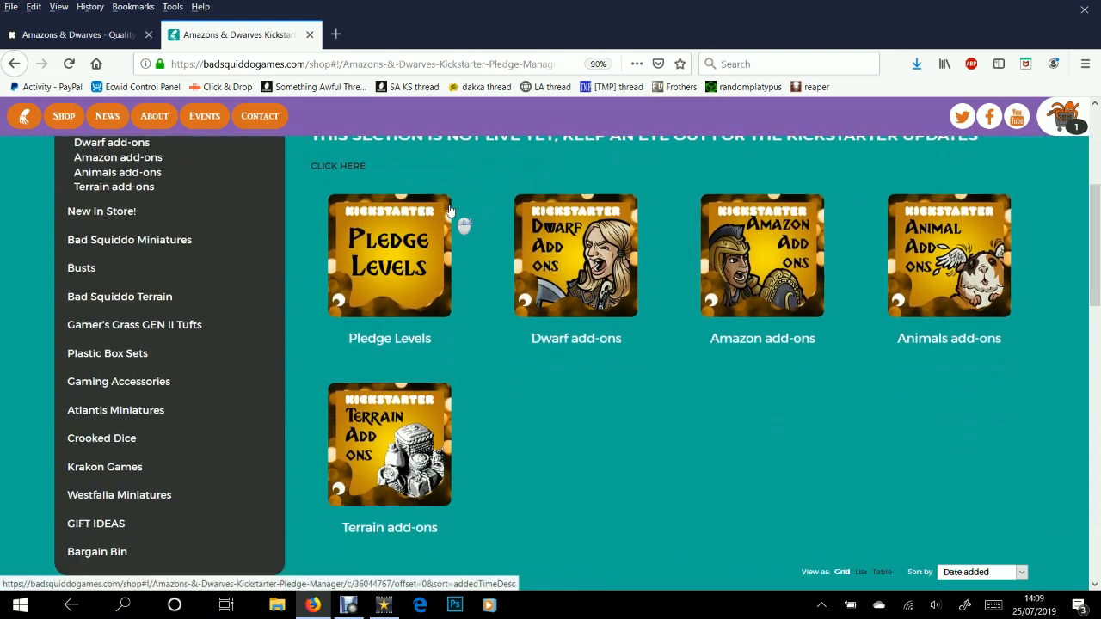
scroll(479, 394, up, 2)
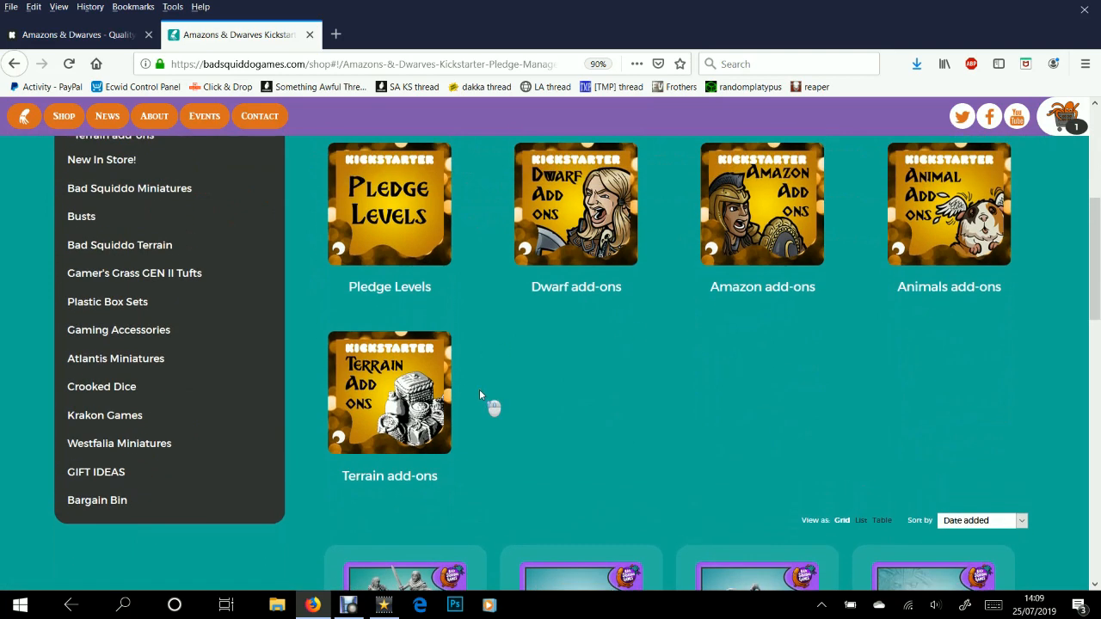
scroll(479, 395, up, 1)
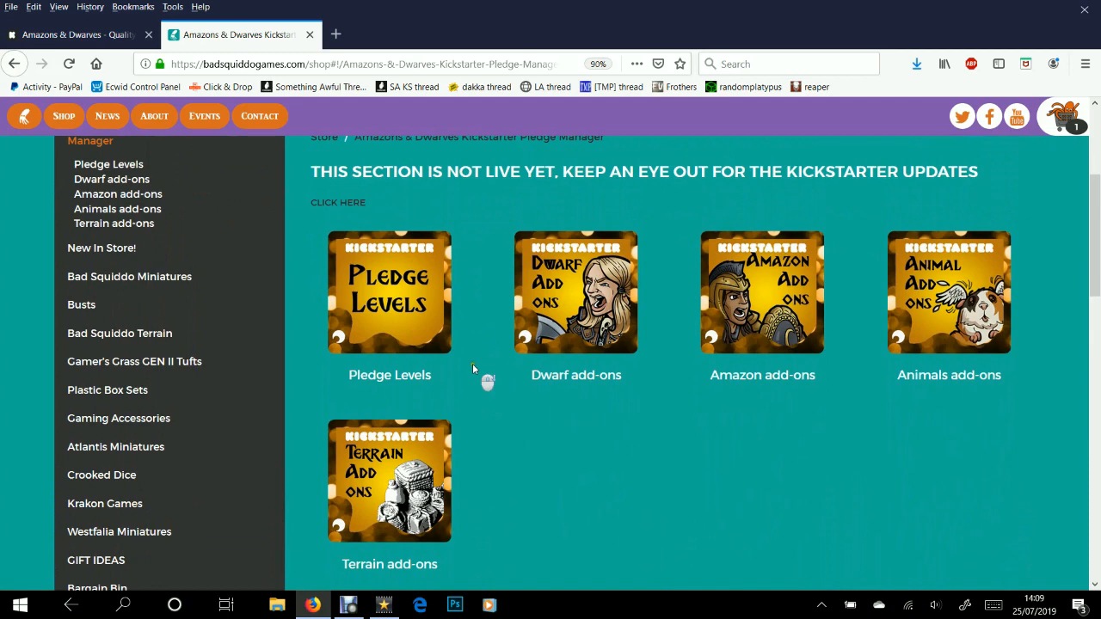
scroll(472, 368, down, 1)
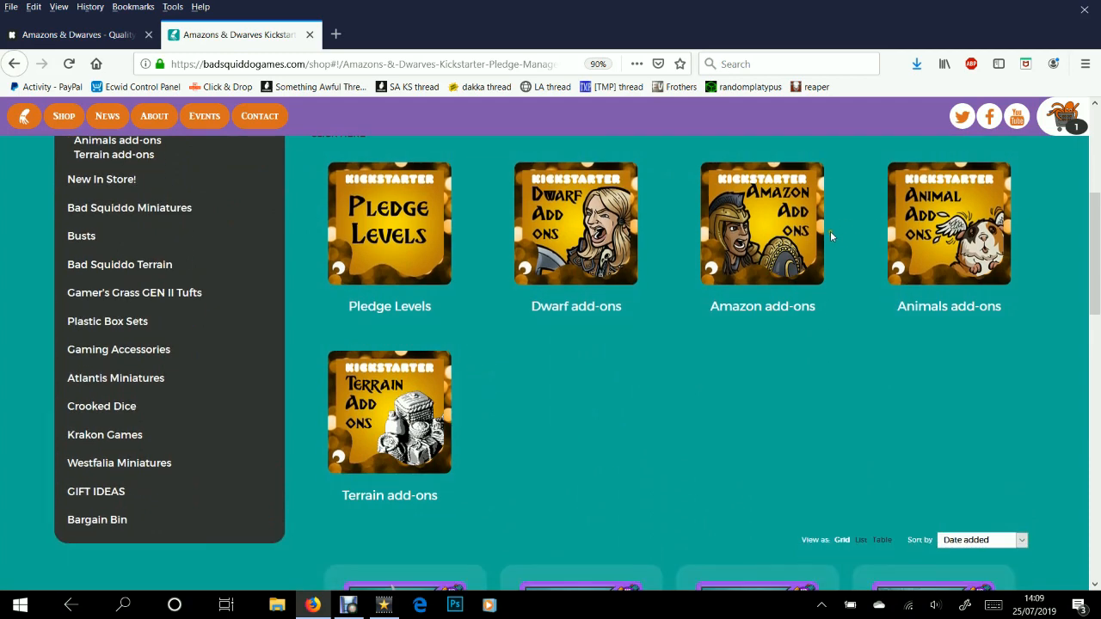
Browse the Dwarf add-ons products, including Dwarf Champions (2) at £8.00
click(547, 218)
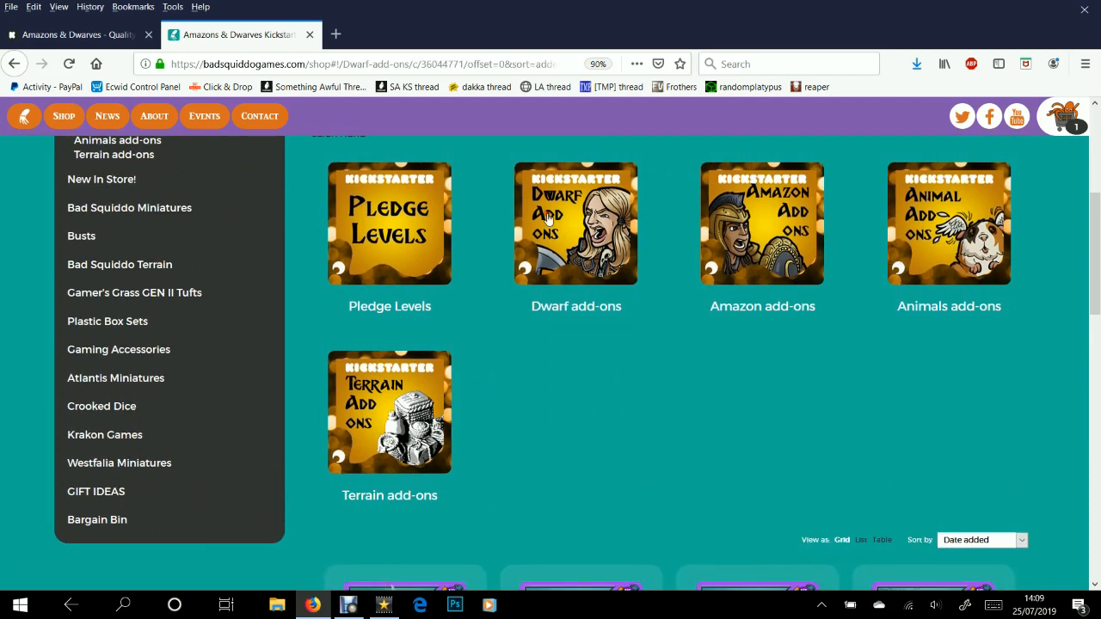
scroll(559, 227, down, 3)
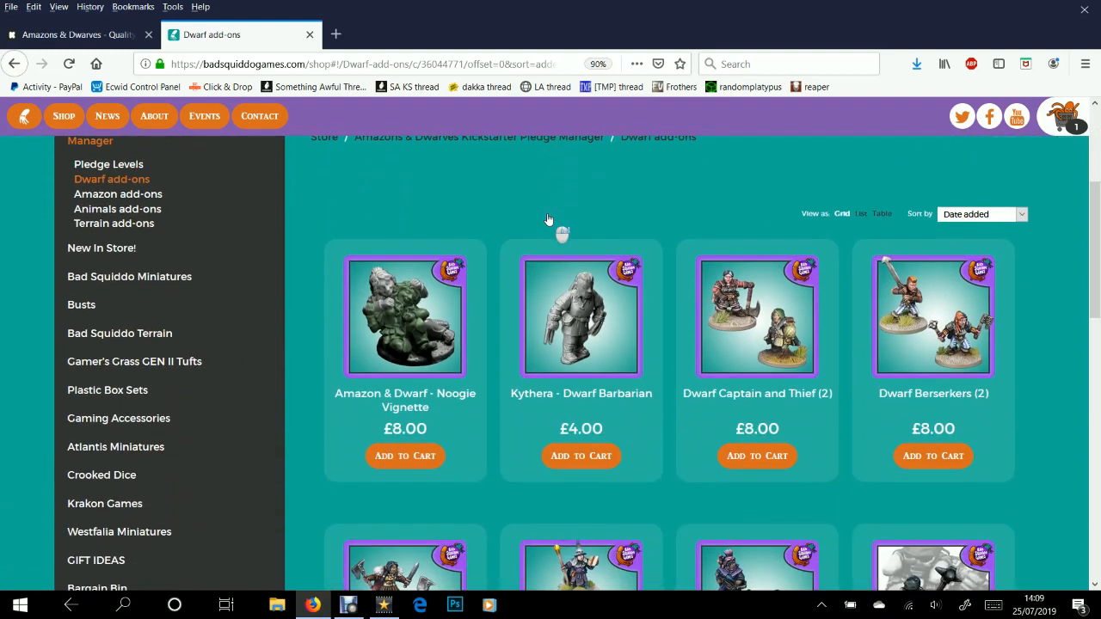
scroll(502, 367, down, 3)
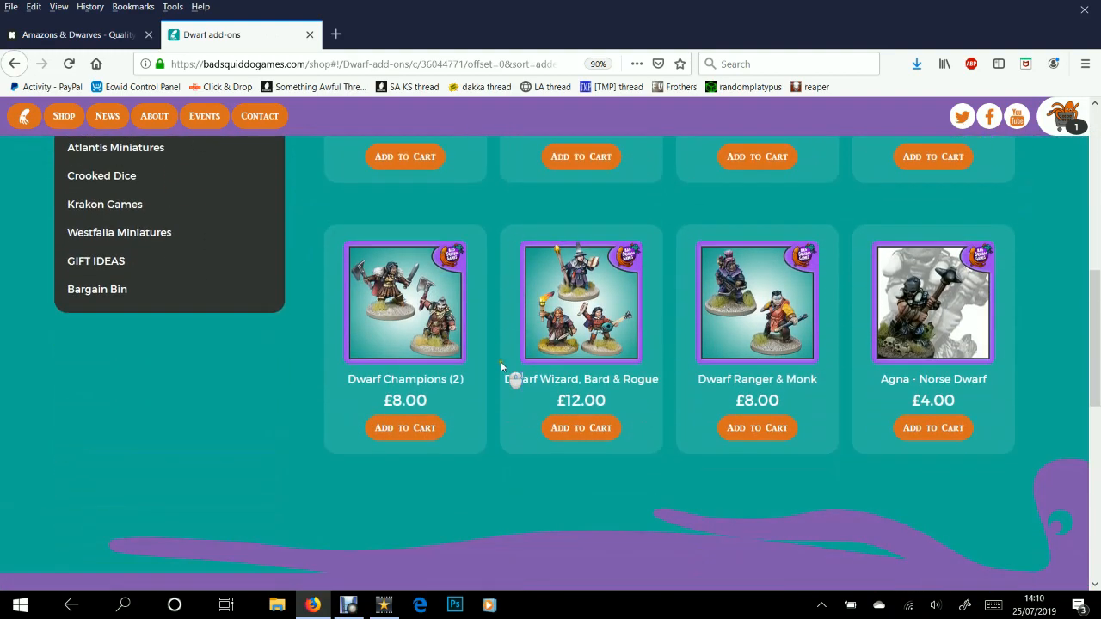
scroll(502, 328, up, 2)
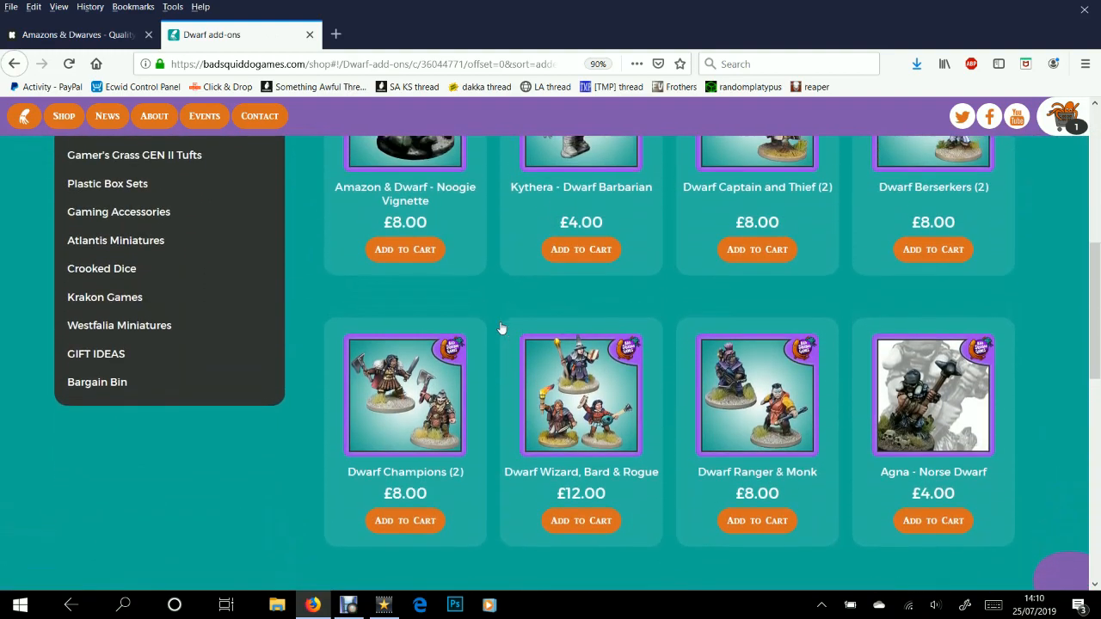
scroll(501, 328, down, 2)
scroll(502, 327, up, 3)
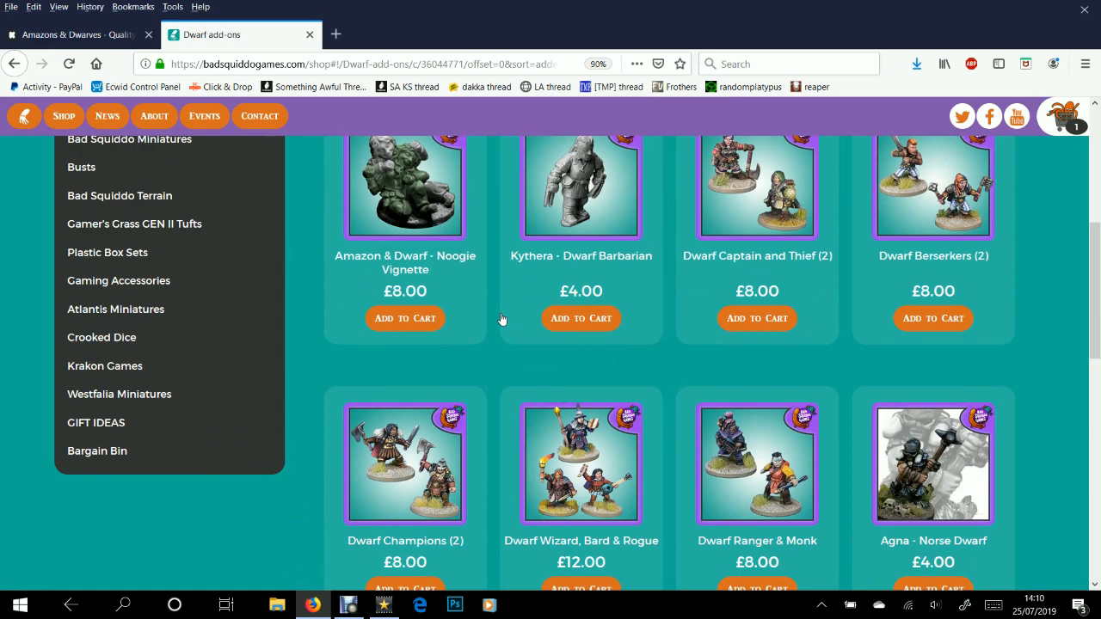
scroll(551, 263, up, 1)
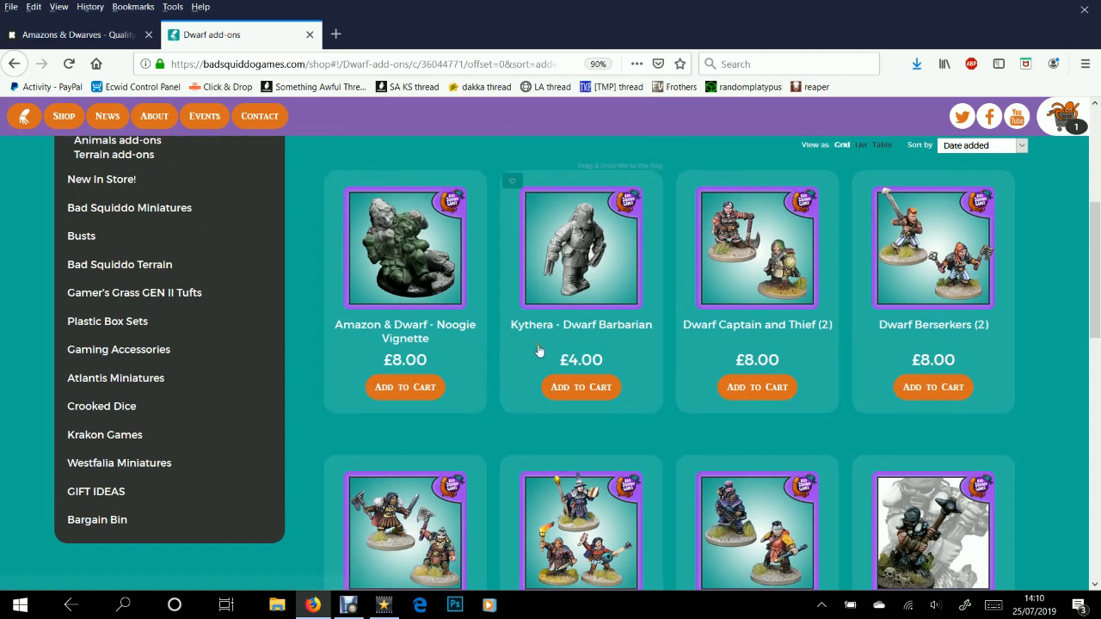
middle_click(489, 265)
scroll(474, 250, down, 1)
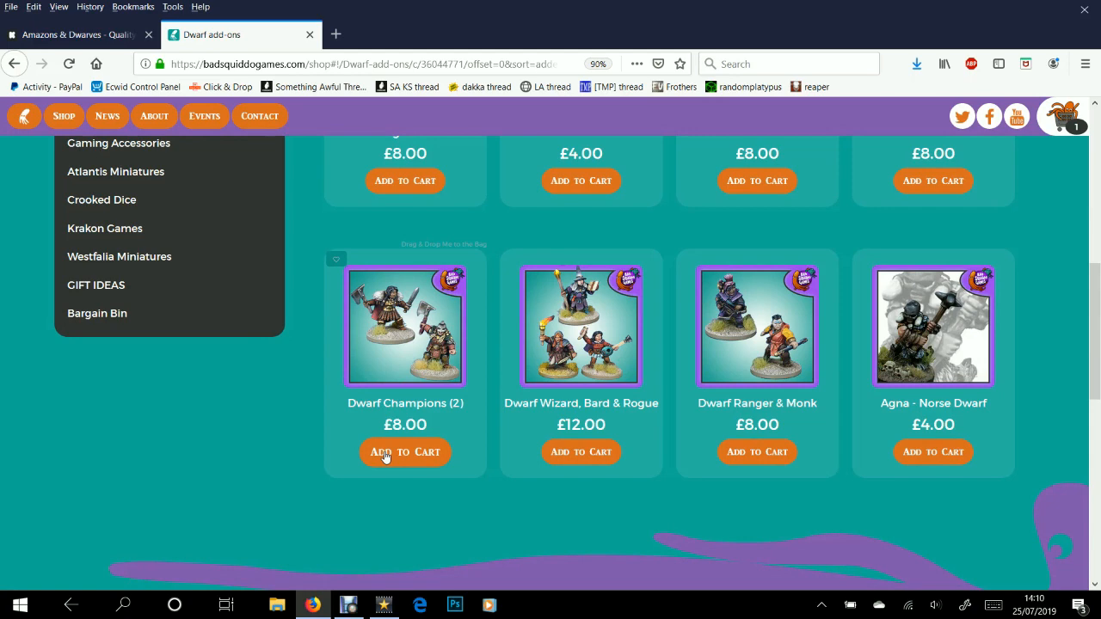
Add Dwarf Champions (2) to the bag for 2 items, then go back to the Pledge Manager
click(378, 329)
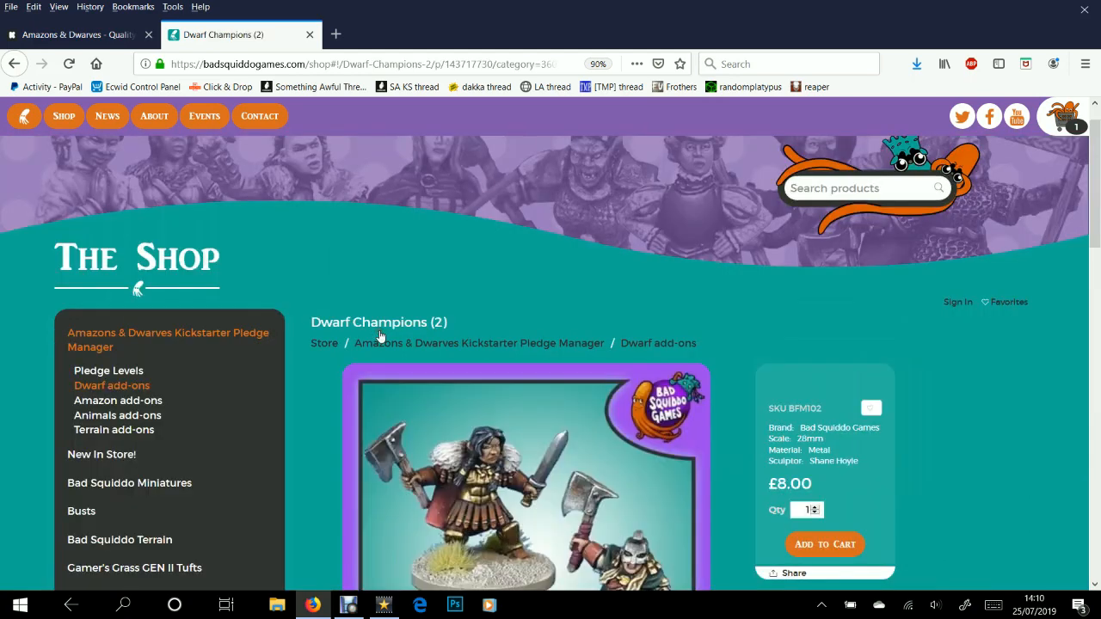
scroll(662, 346, down, 1)
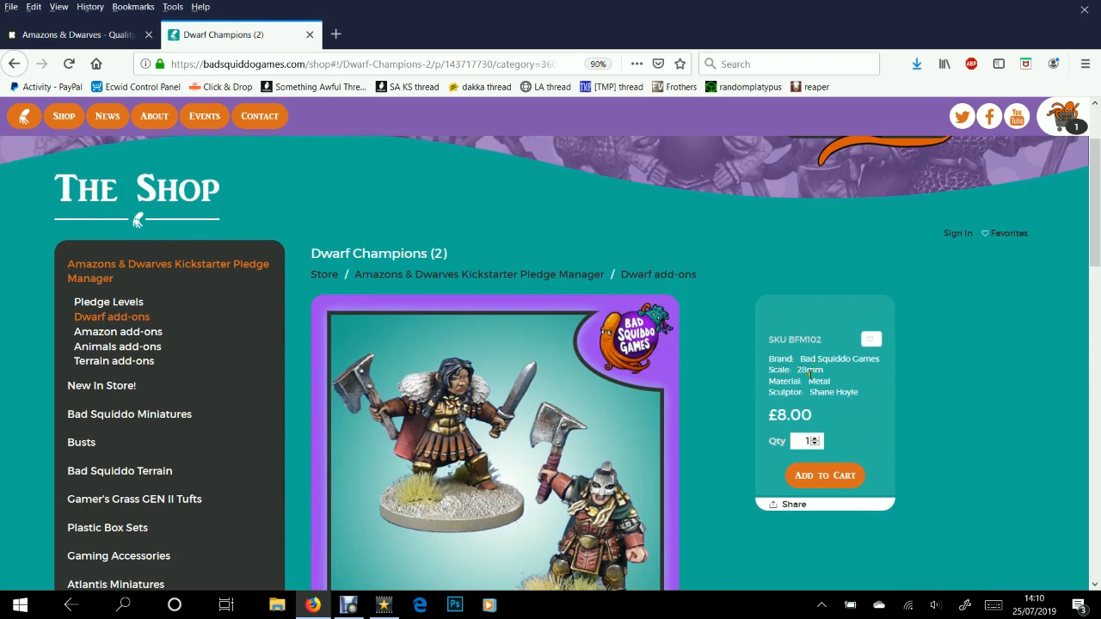
scroll(728, 360, down, 3)
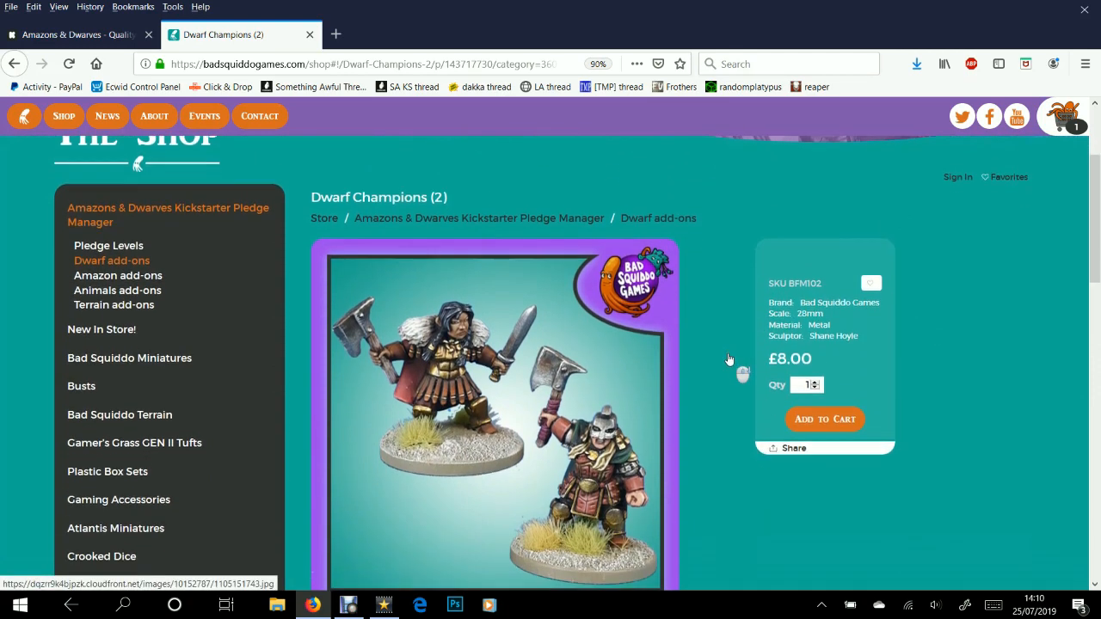
scroll(728, 360, down, 3)
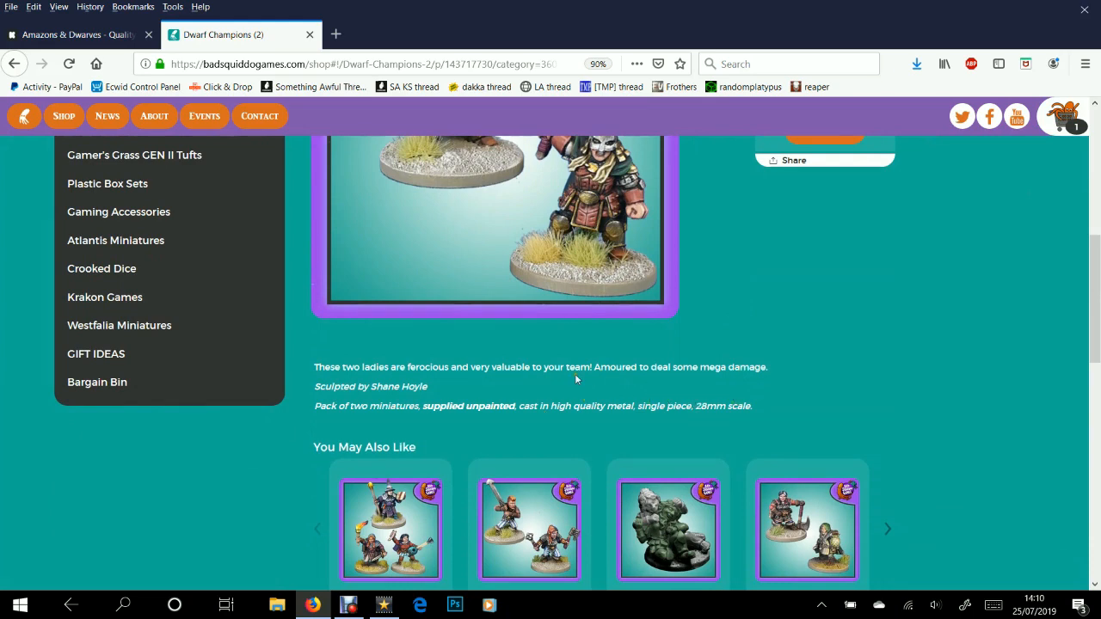
scroll(559, 361, up, 5)
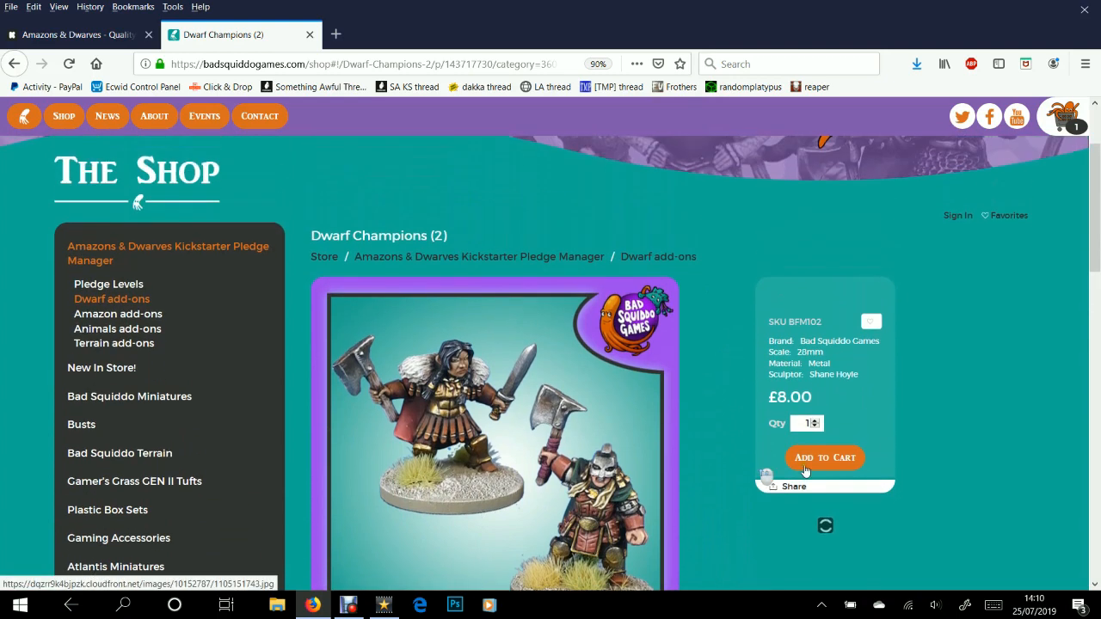
click(801, 478)
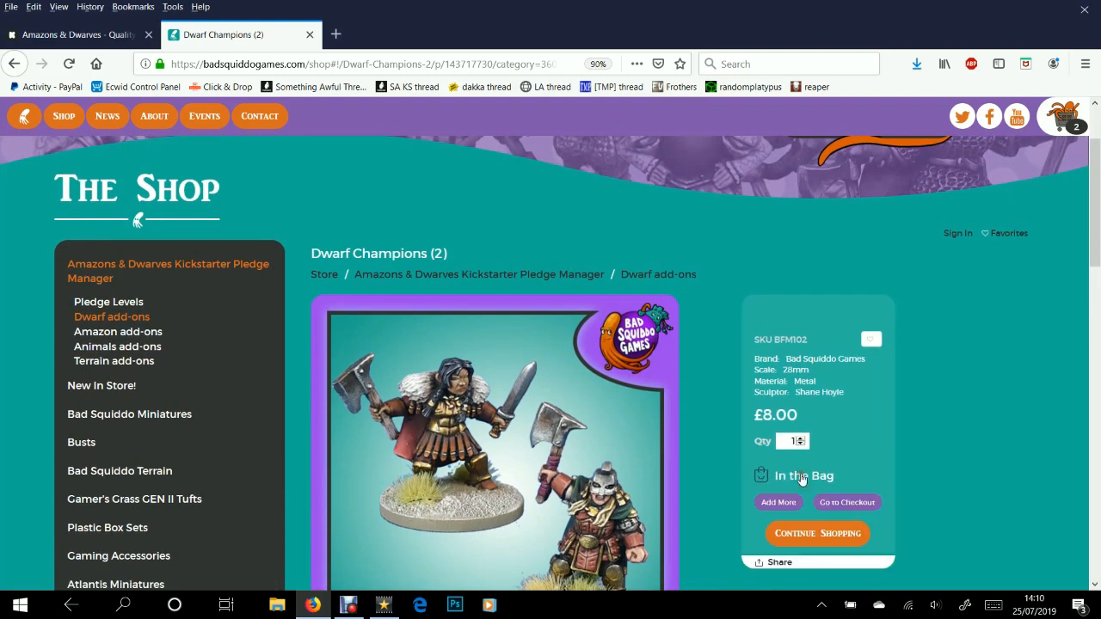
click(424, 275)
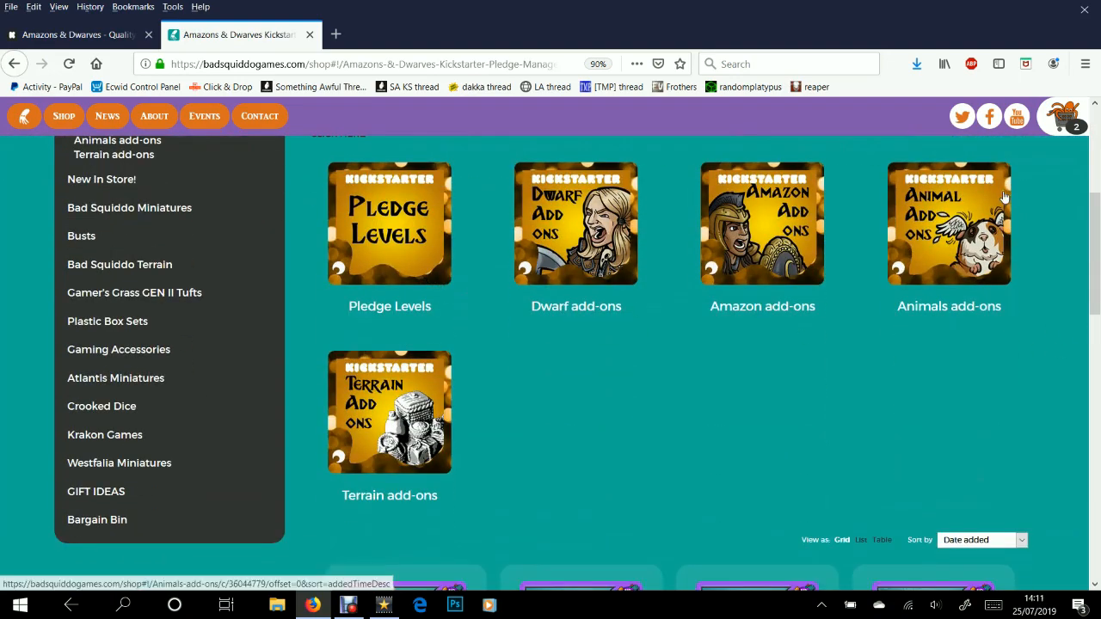
Open the Animals add-ons category and look over its products
click(957, 225)
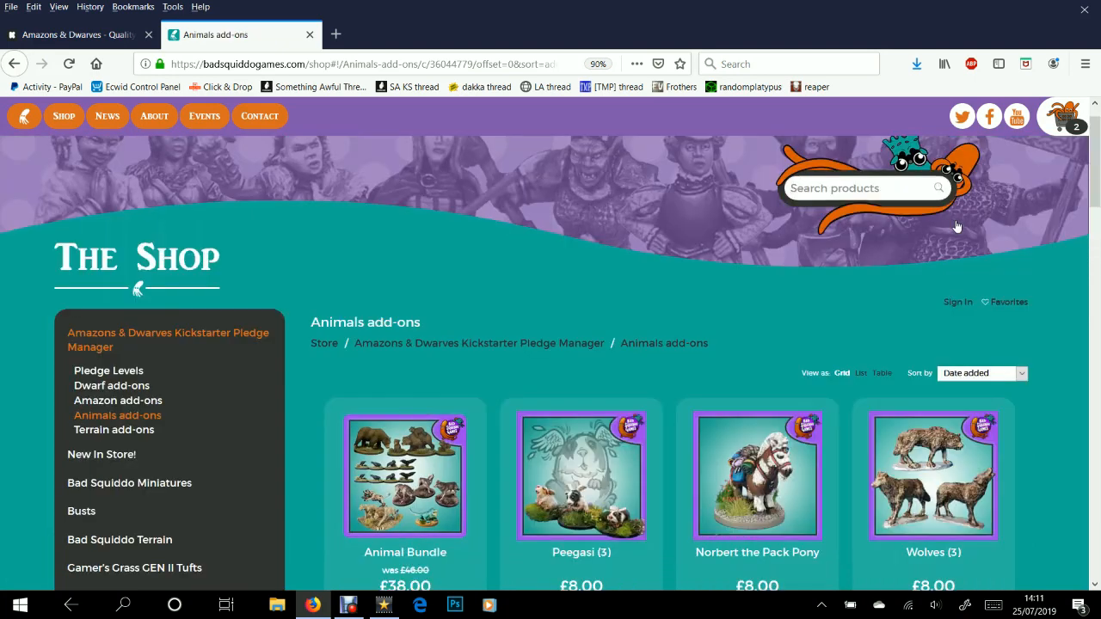
scroll(749, 250, down, 1)
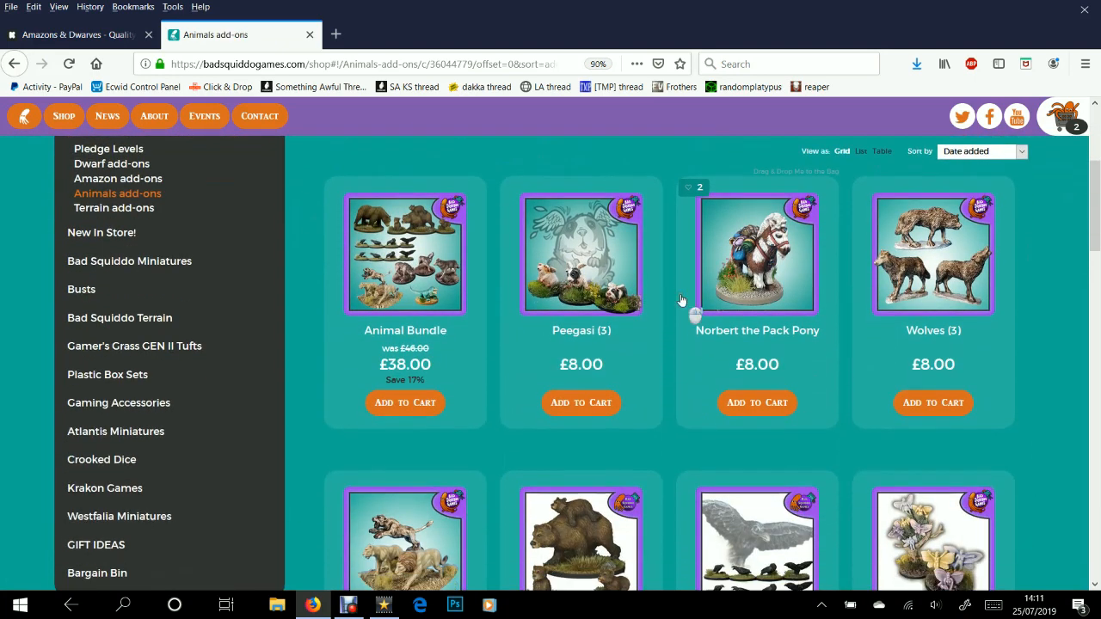
scroll(680, 299, down, 1)
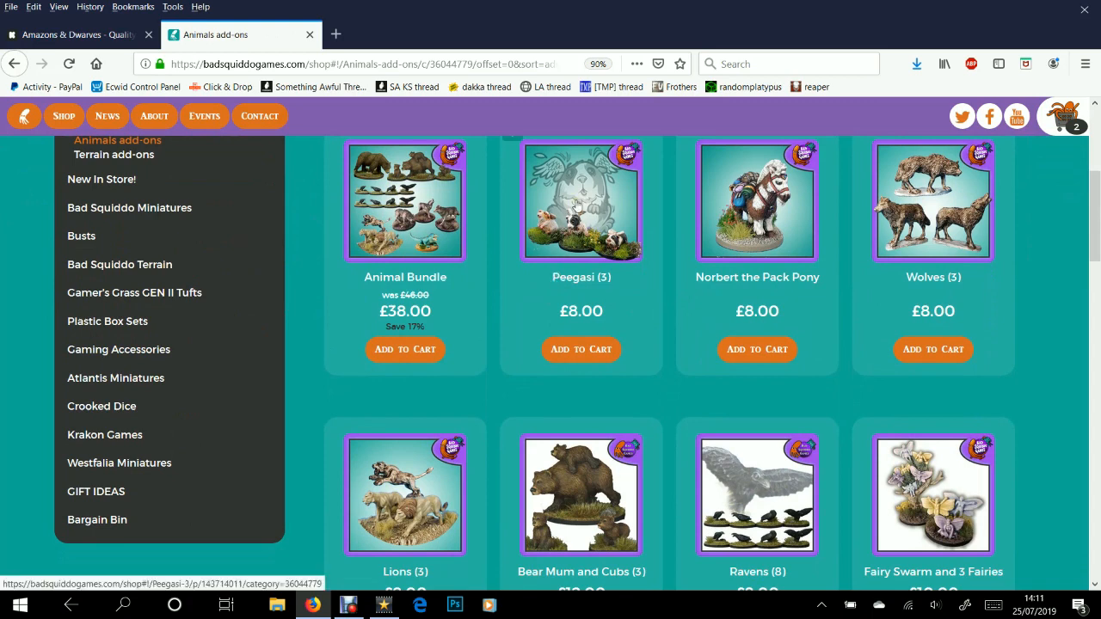
Add three packs of Peegasi (3) at £8.00 each, bringing the bag to 5 items
click(576, 206)
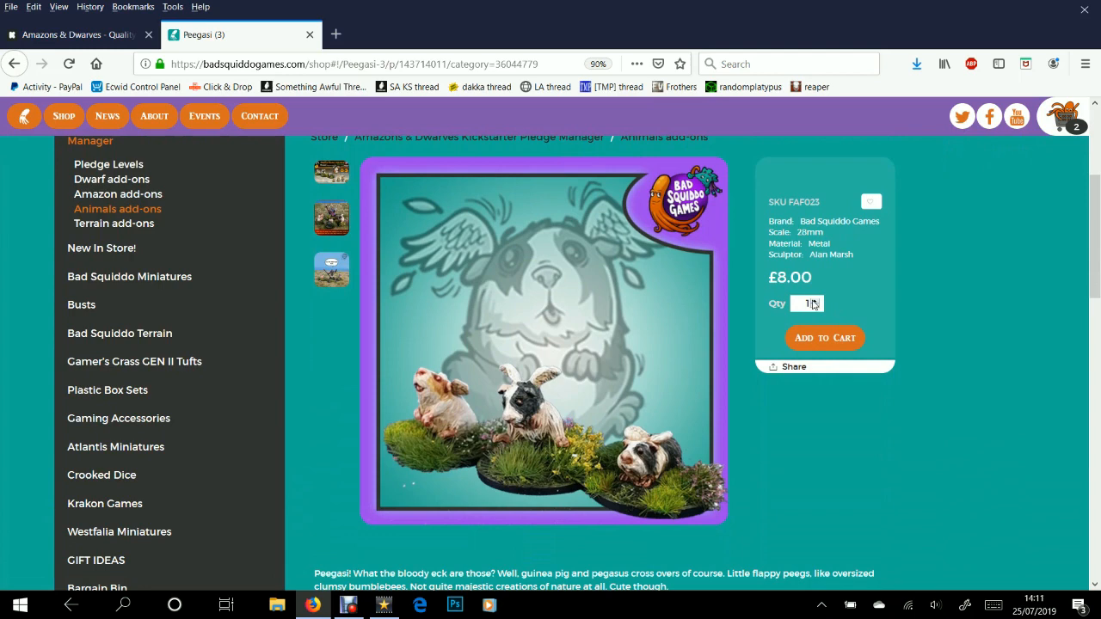
click(813, 301)
click(813, 301)
scroll(810, 322, down, 1)
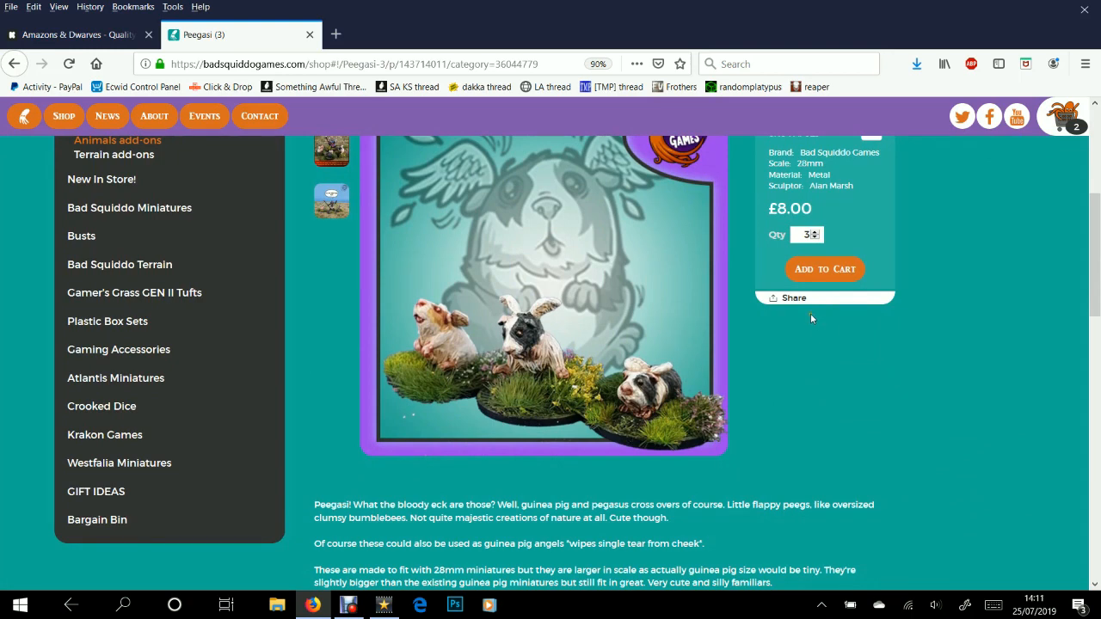
scroll(810, 323, up, 1)
click(810, 338)
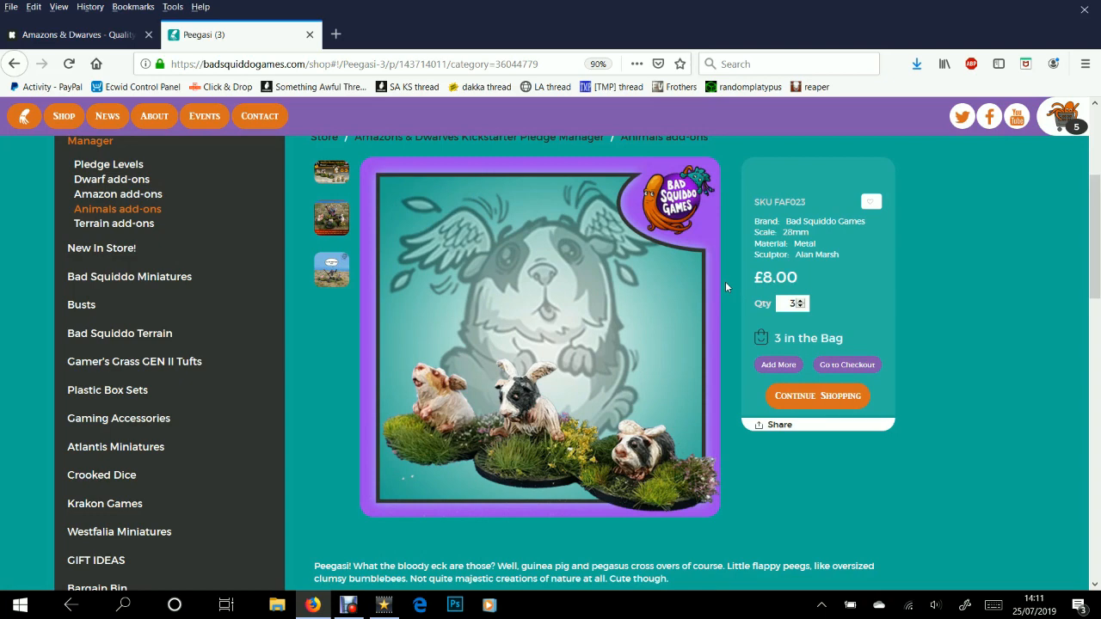
scroll(725, 293, up, 2)
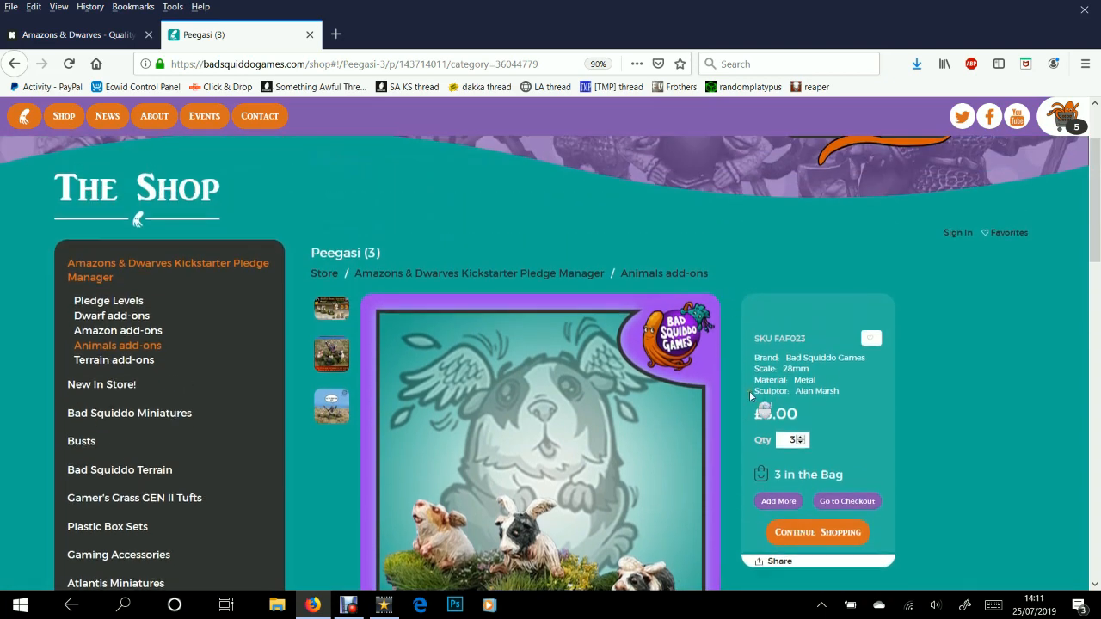
scroll(749, 390, down, 2)
scroll(707, 374, up, 2)
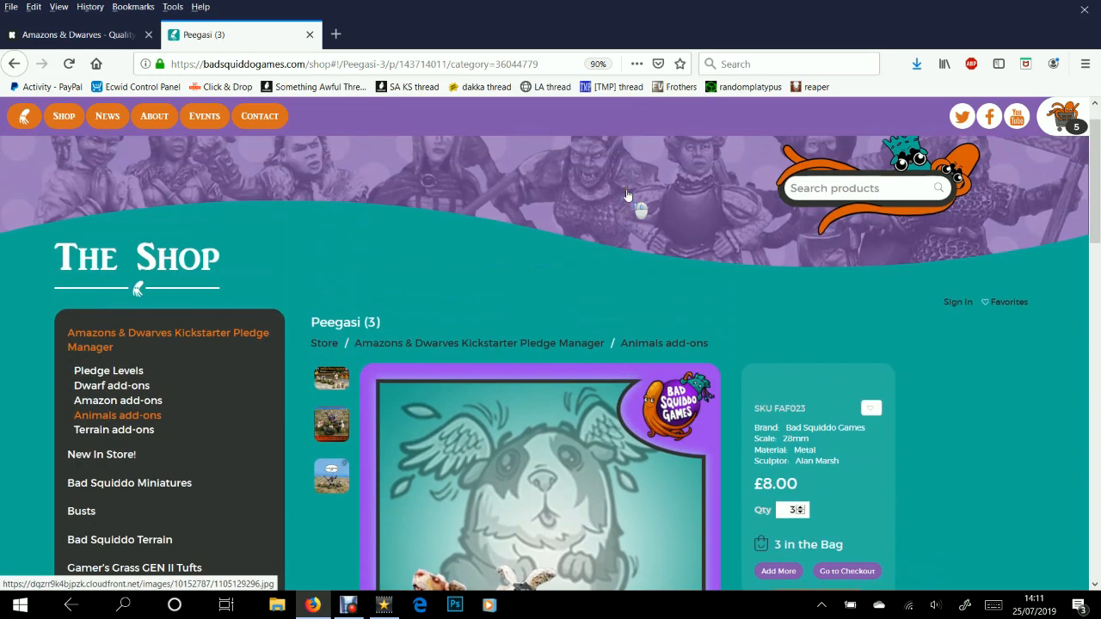
Back in the Pledge Manager, browse Terrain add-ons, led by the KS Terrain Deal at £80.00
click(531, 344)
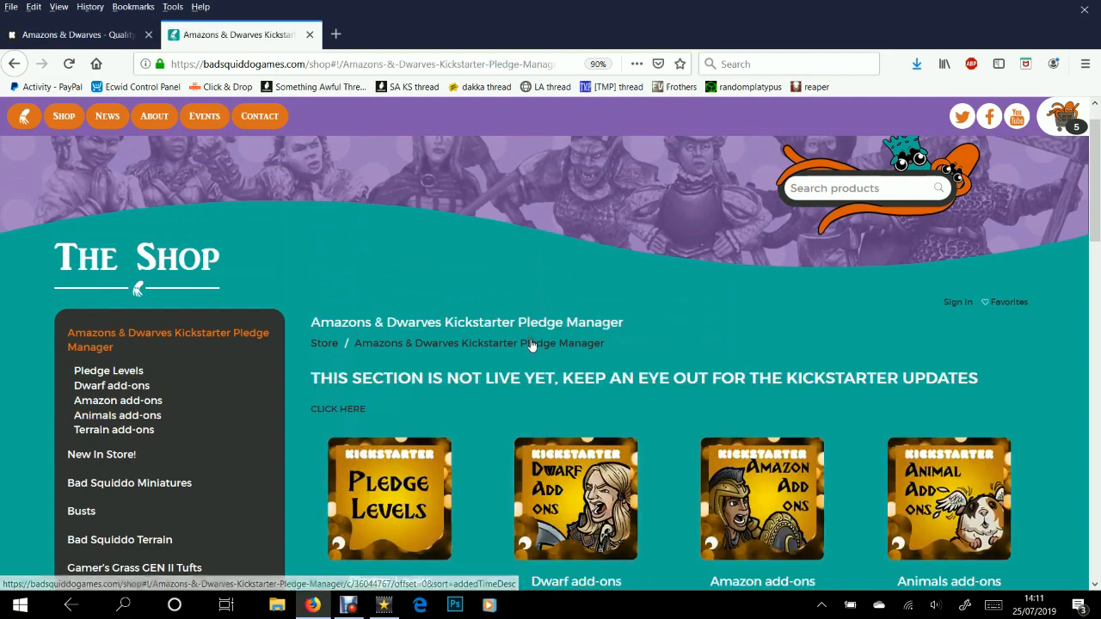
scroll(532, 346, down, 1)
scroll(534, 349, down, 2)
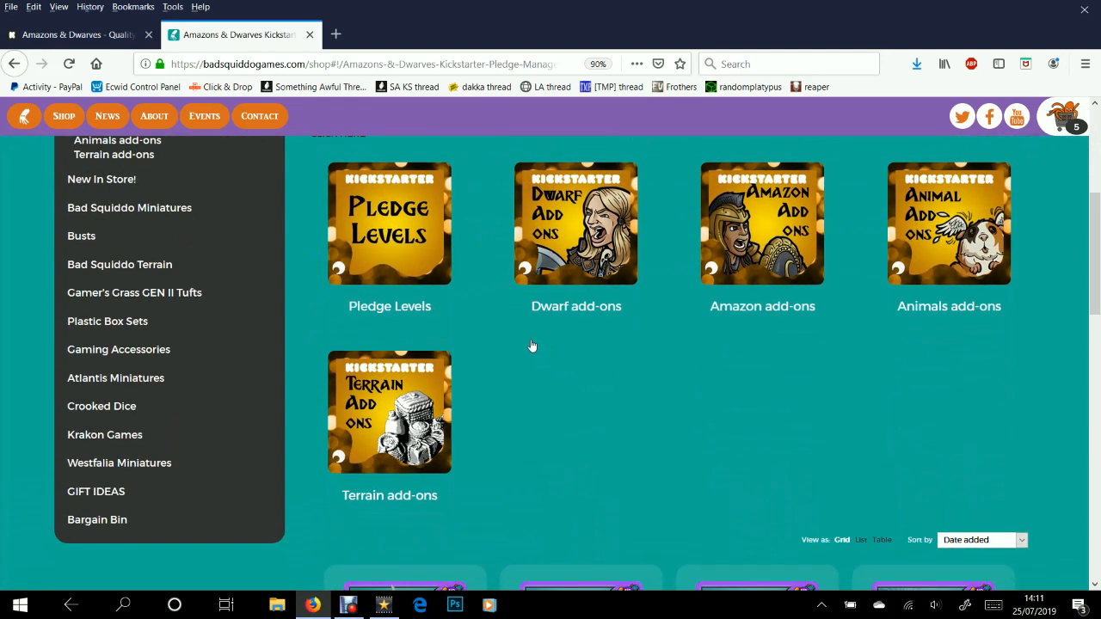
click(355, 386)
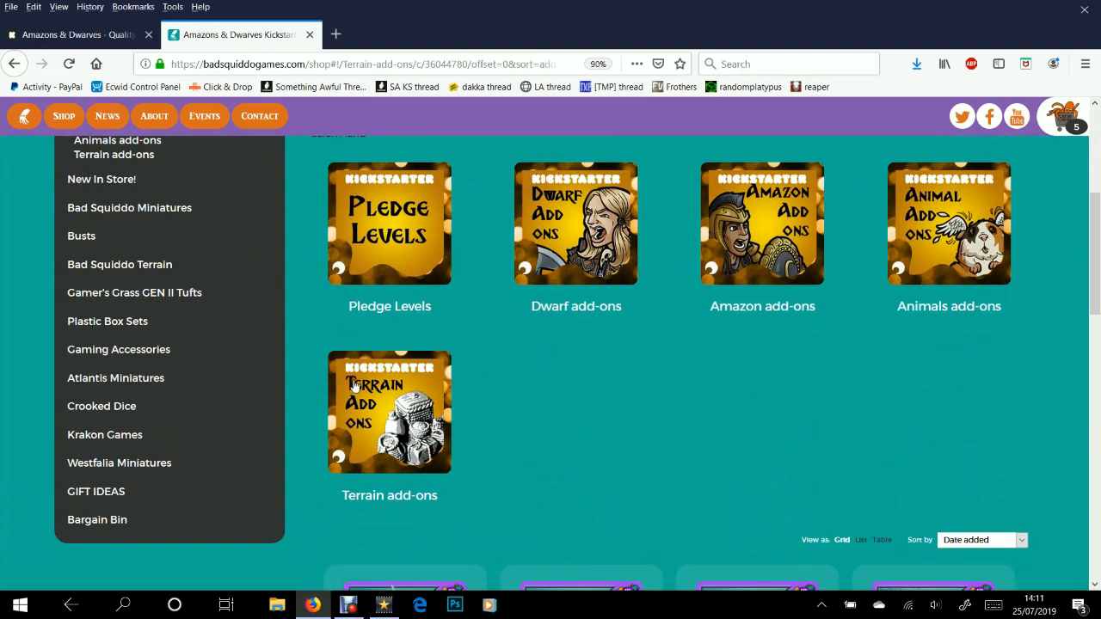
scroll(354, 387, down, 3)
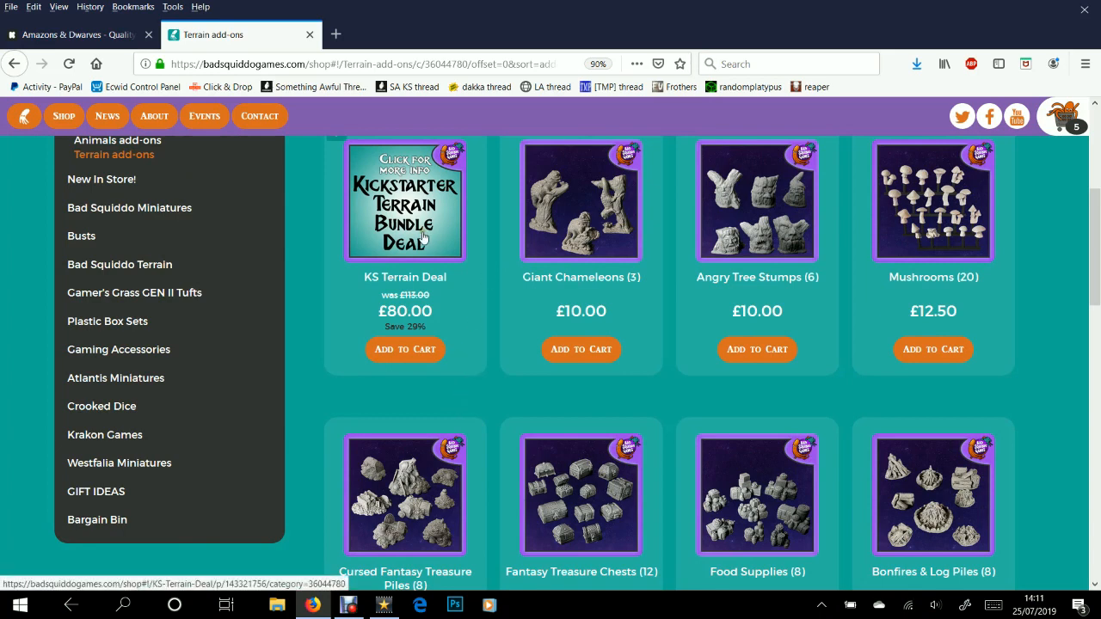
scroll(437, 271, down, 1)
scroll(443, 279, down, 4)
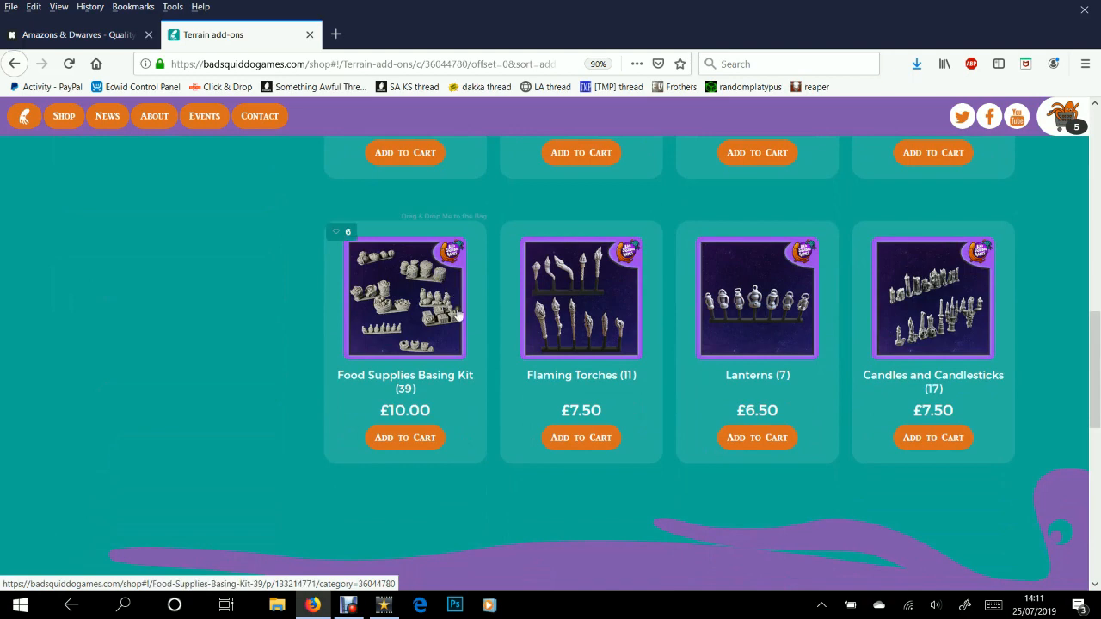
scroll(456, 312, up, 2)
scroll(460, 324, up, 5)
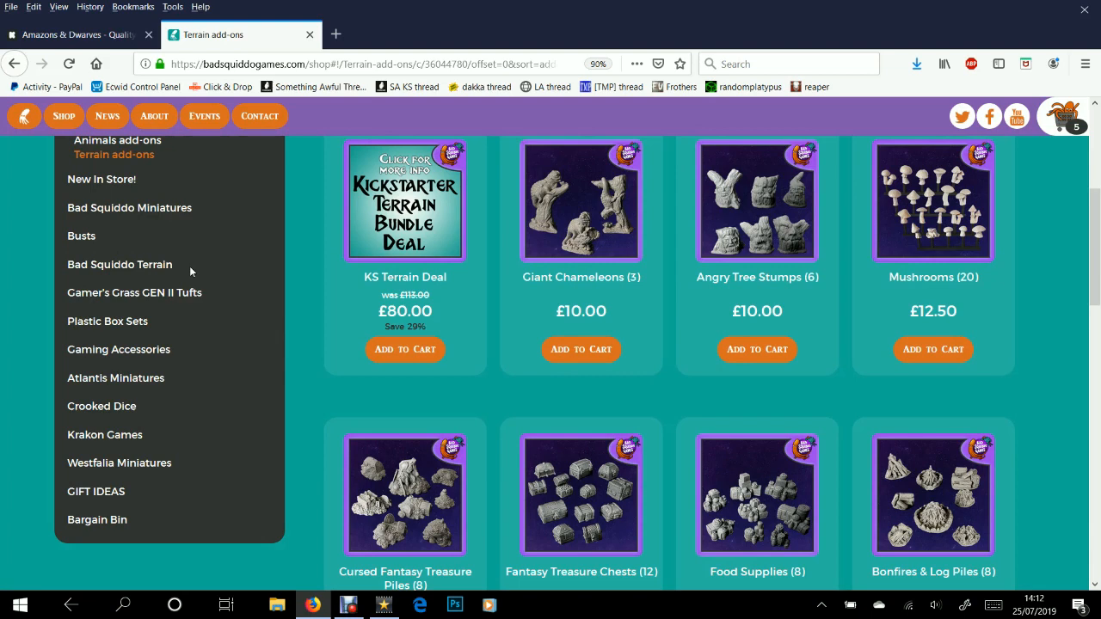
scroll(331, 315, up, 2)
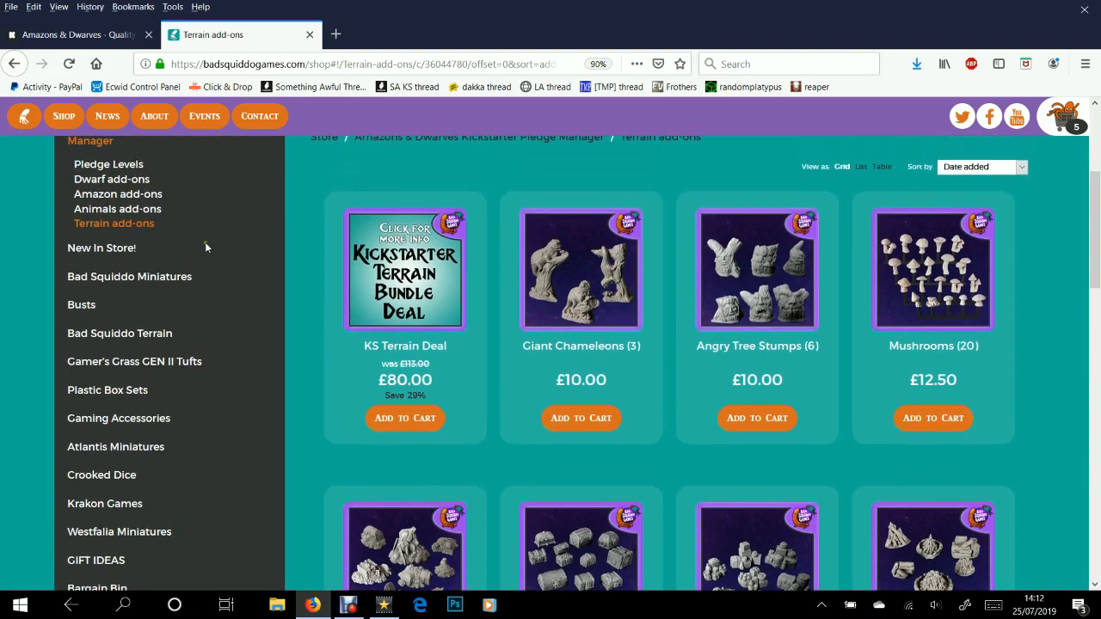
Open the KS Terrain Deal product page and read what it contains
click(422, 292)
scroll(434, 307, down, 8)
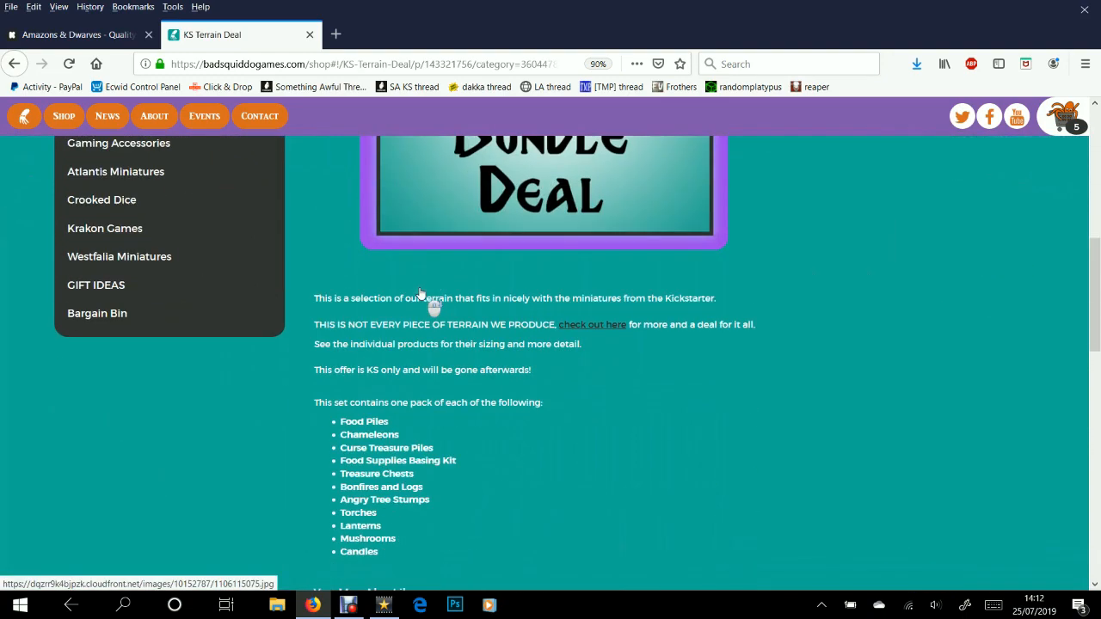
scroll(361, 307, down, 2)
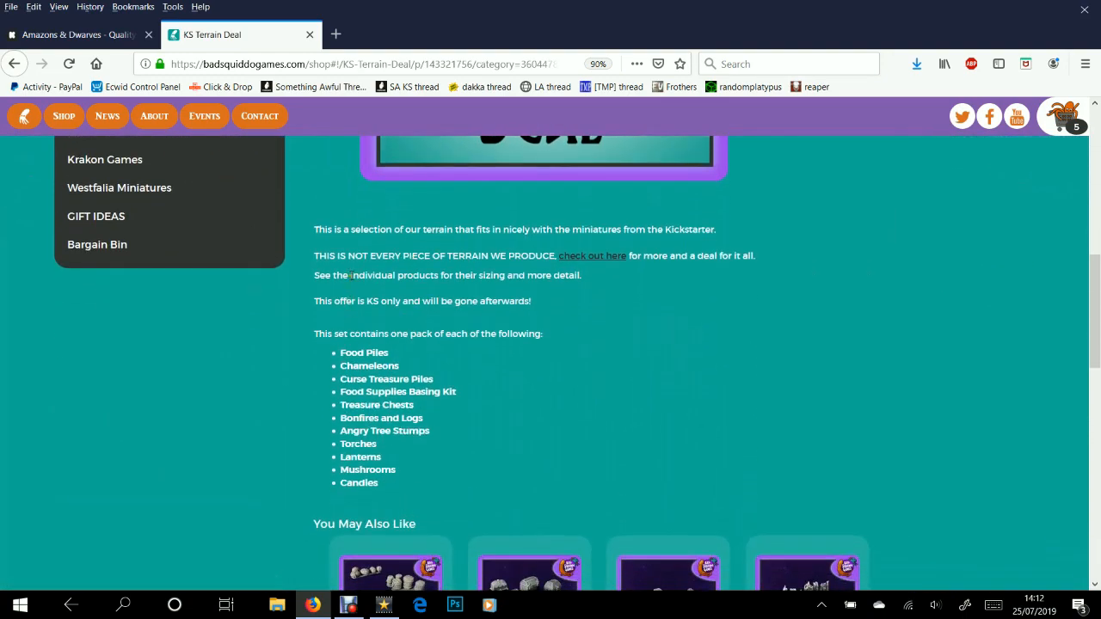
scroll(381, 335, up, 1)
scroll(389, 344, up, 7)
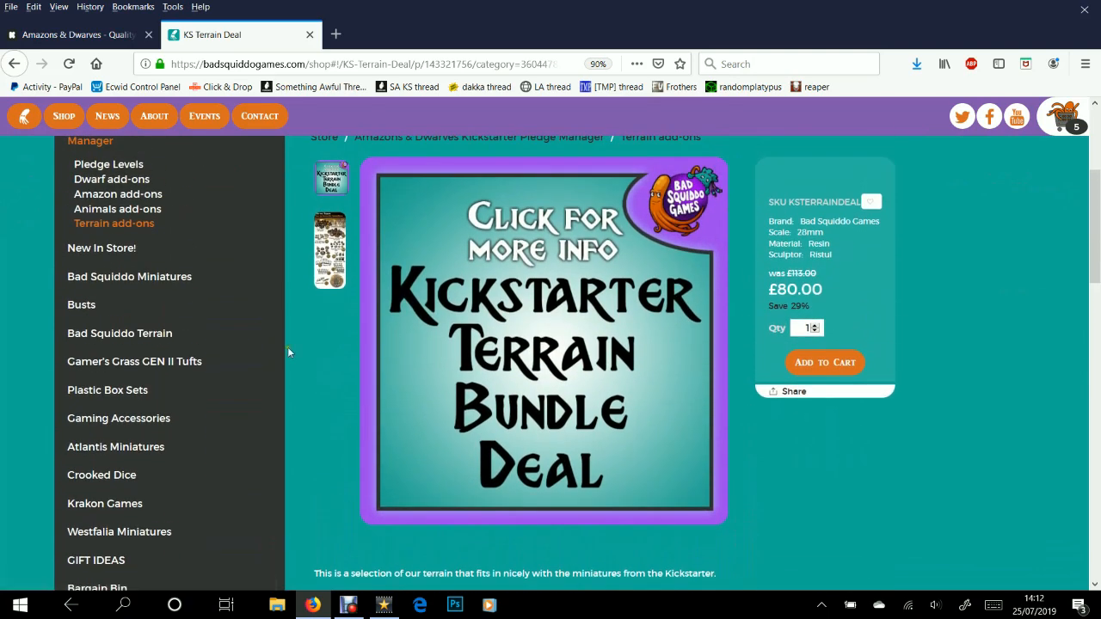
scroll(287, 346, up, 2)
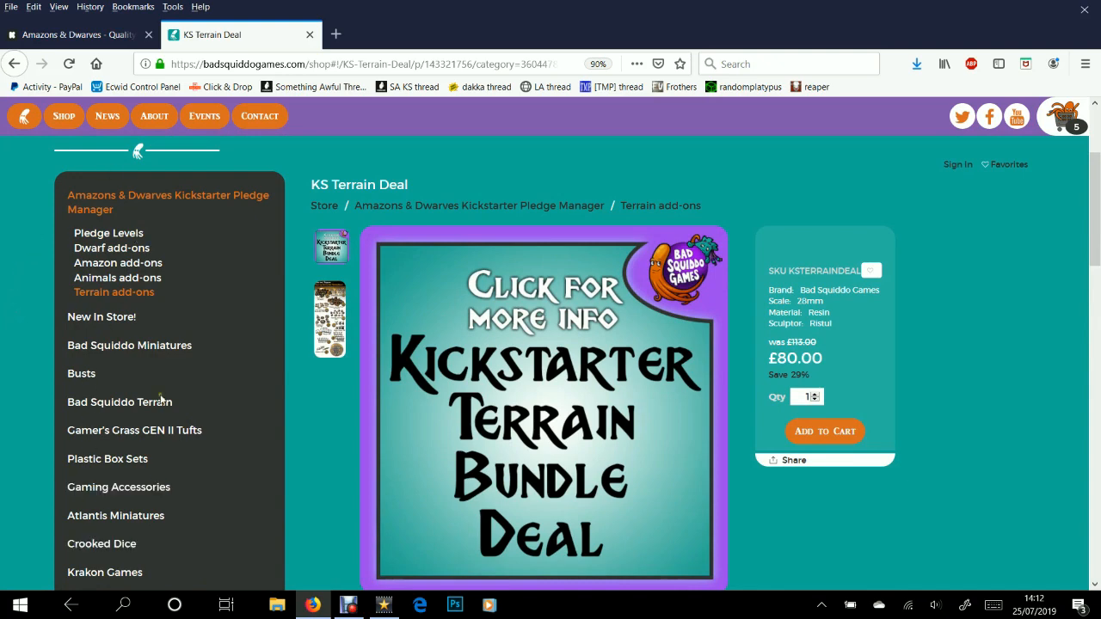
scroll(300, 388, down, 3)
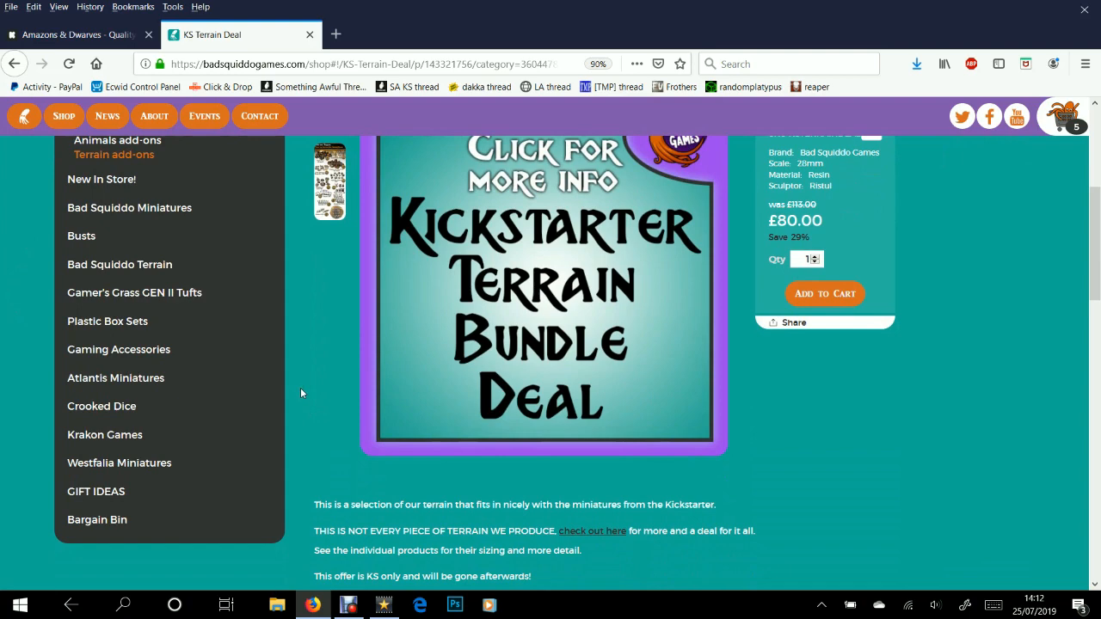
Return to the Pledge Manager and open the Amazon add-ons category
scroll(300, 393, up, 5)
click(375, 389)
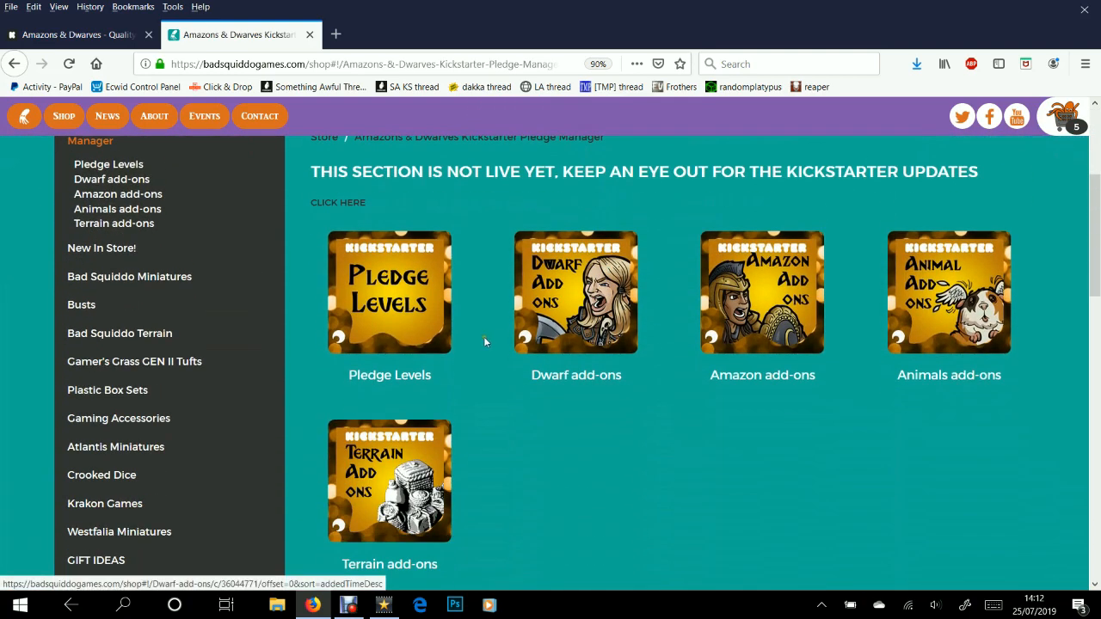
click(745, 333)
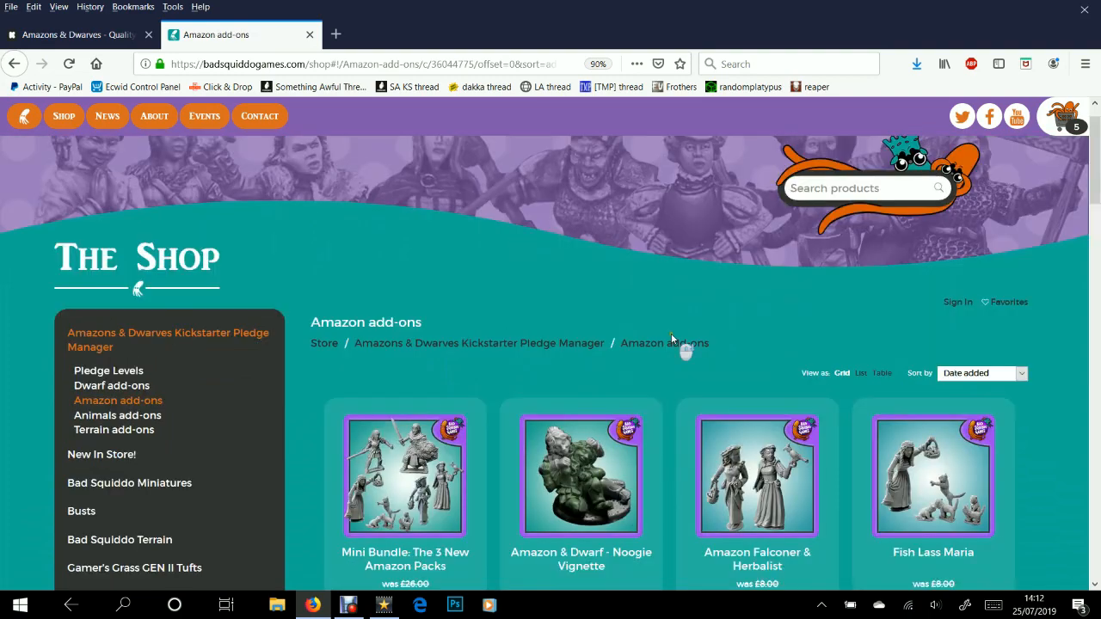
scroll(671, 336, down, 5)
scroll(671, 338, down, 9)
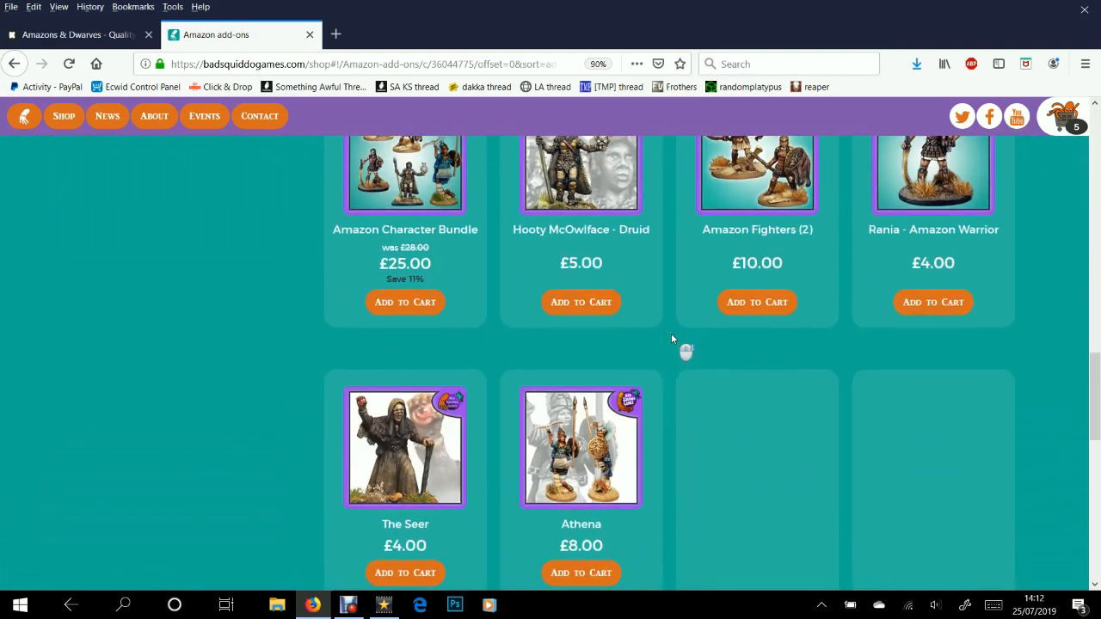
scroll(672, 338, down, 3)
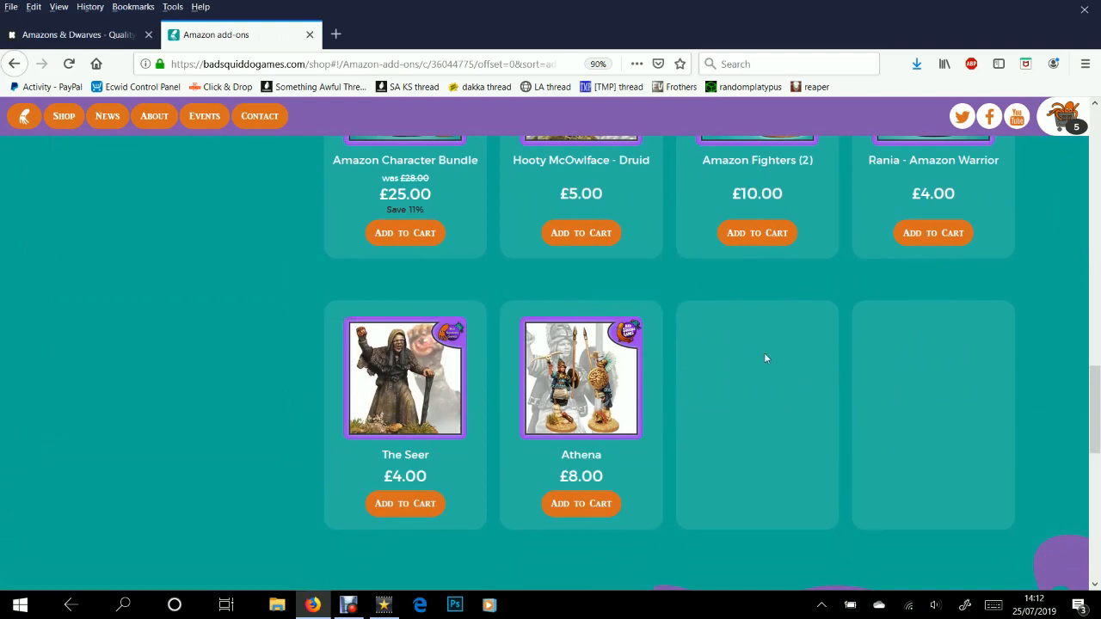
scroll(765, 361, up, 15)
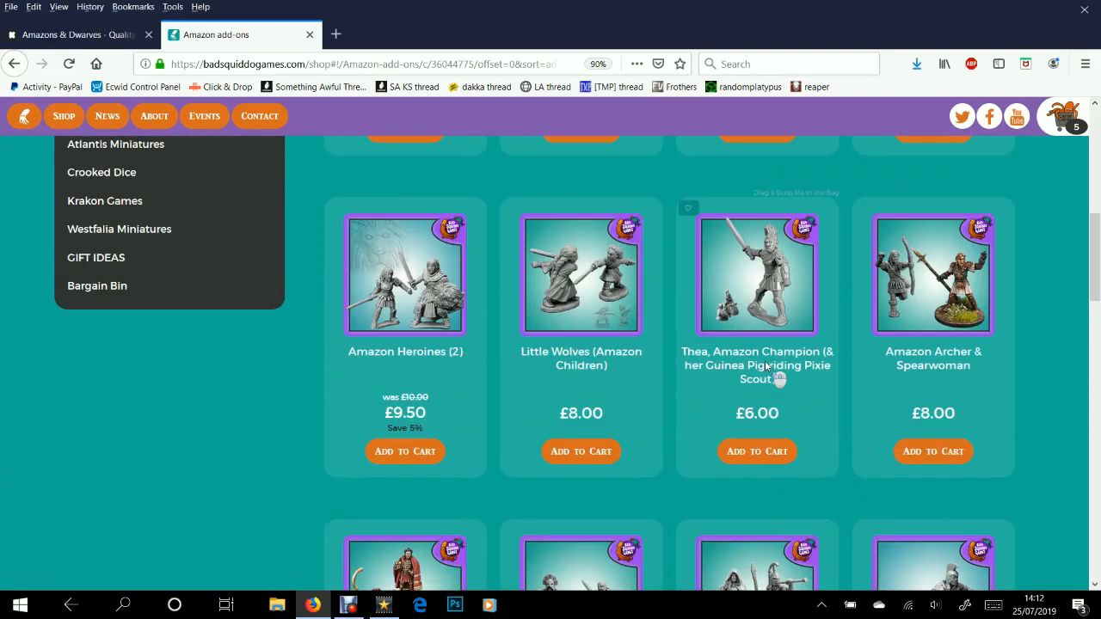
scroll(765, 362, down, 6)
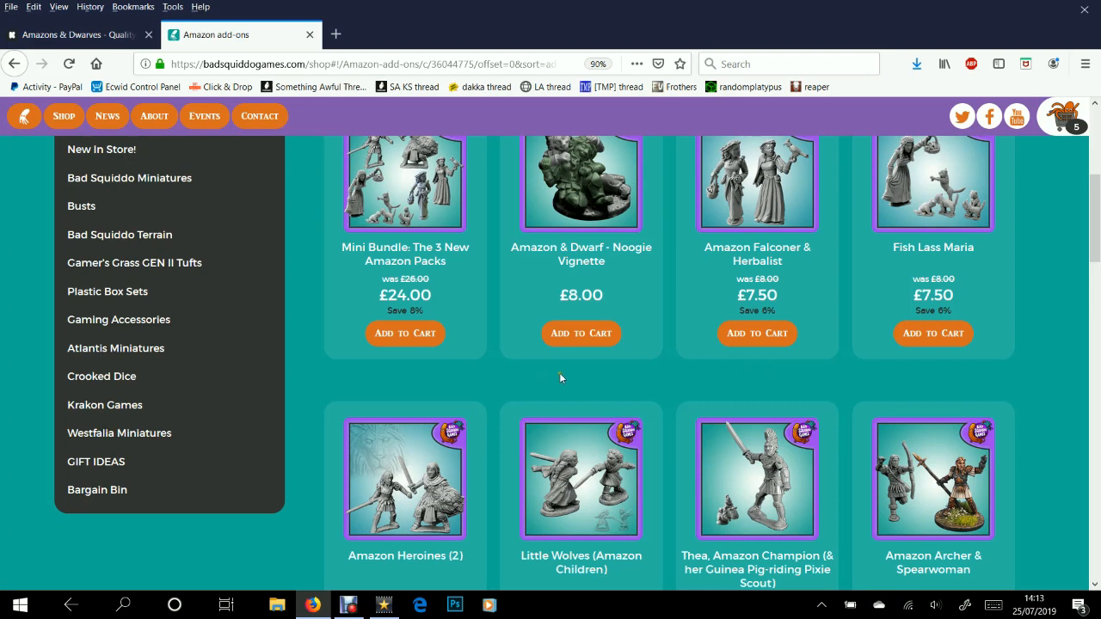
scroll(559, 379, up, 4)
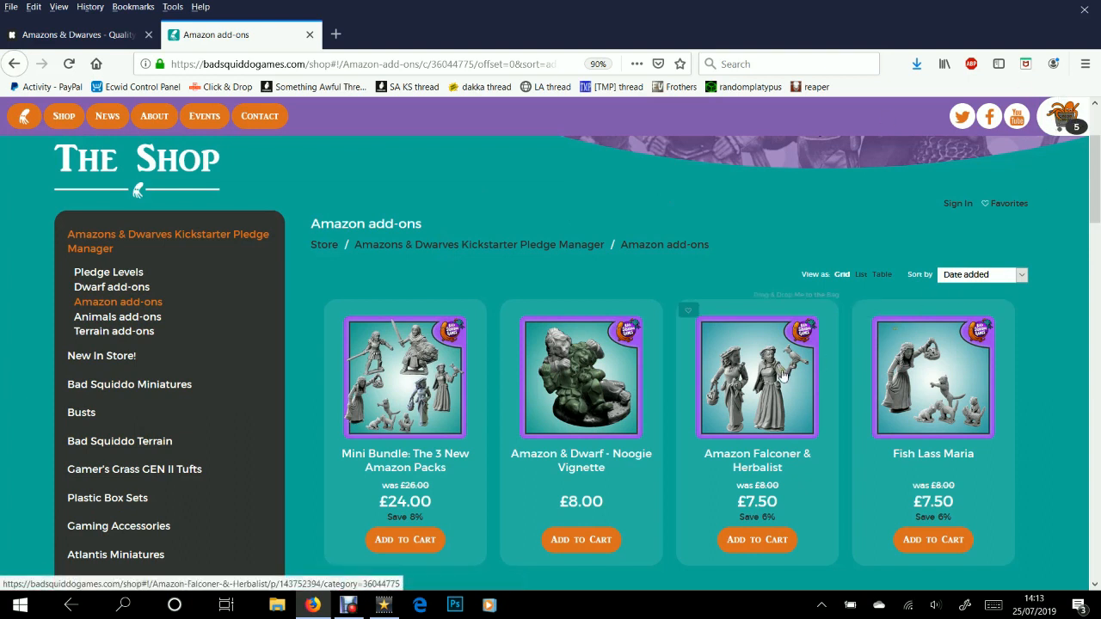
Add the Fish Lass Maria miniature to the shopping bag
click(971, 385)
scroll(972, 388, down, 3)
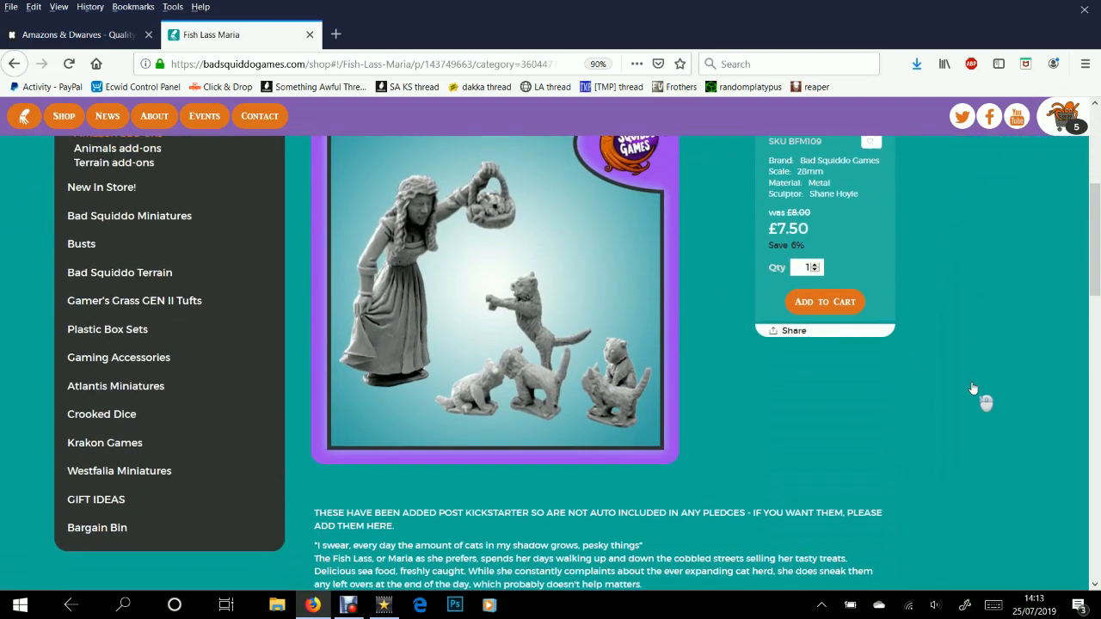
scroll(971, 385, up, 1)
scroll(449, 342, up, 1)
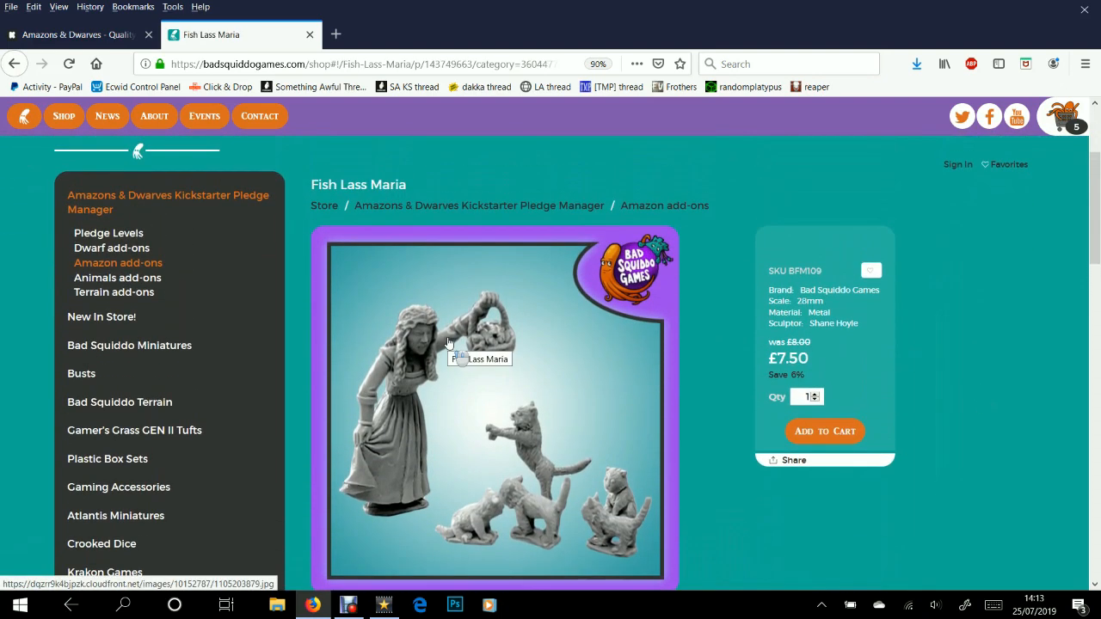
click(830, 435)
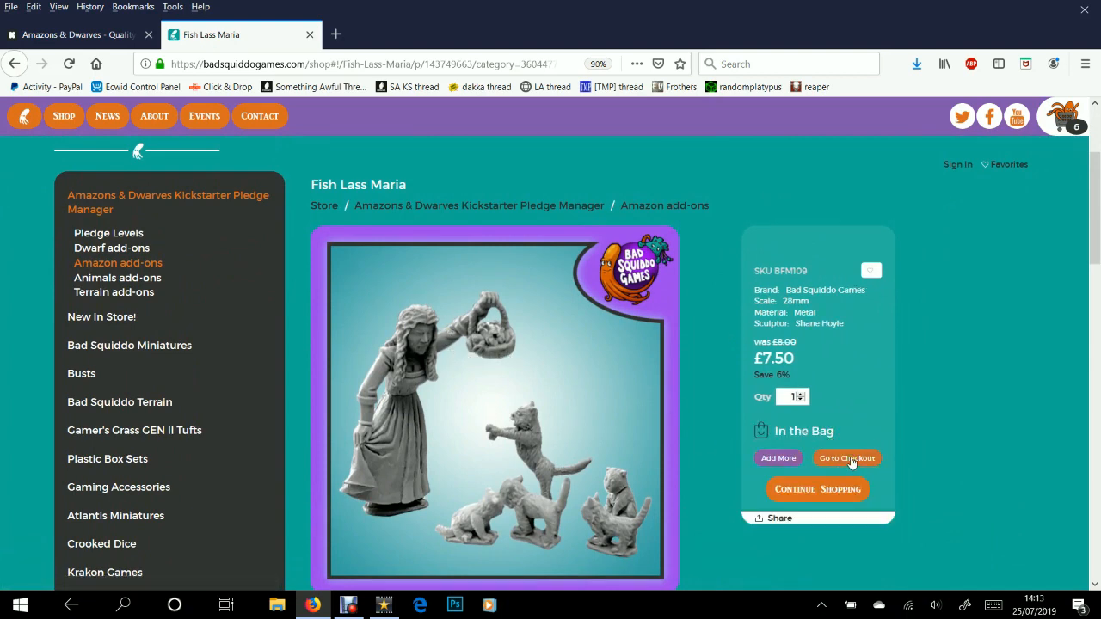
Return to the Pledge Manager category page and browse its tiles
click(460, 215)
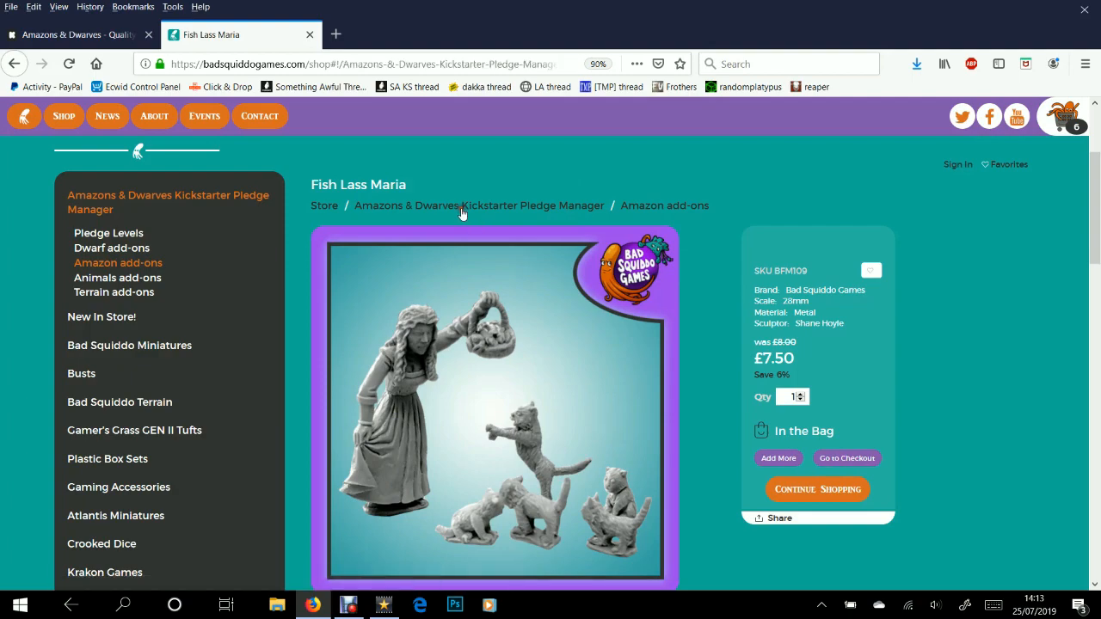
scroll(461, 222, down, 3)
scroll(461, 221, down, 1)
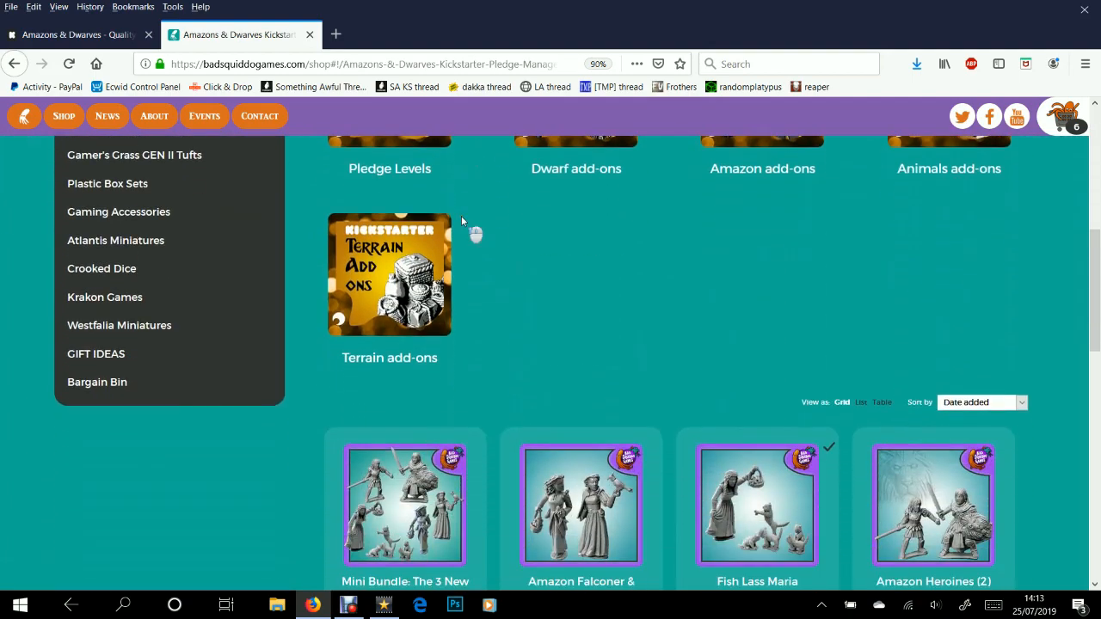
scroll(465, 228, up, 3)
scroll(560, 241, down, 6)
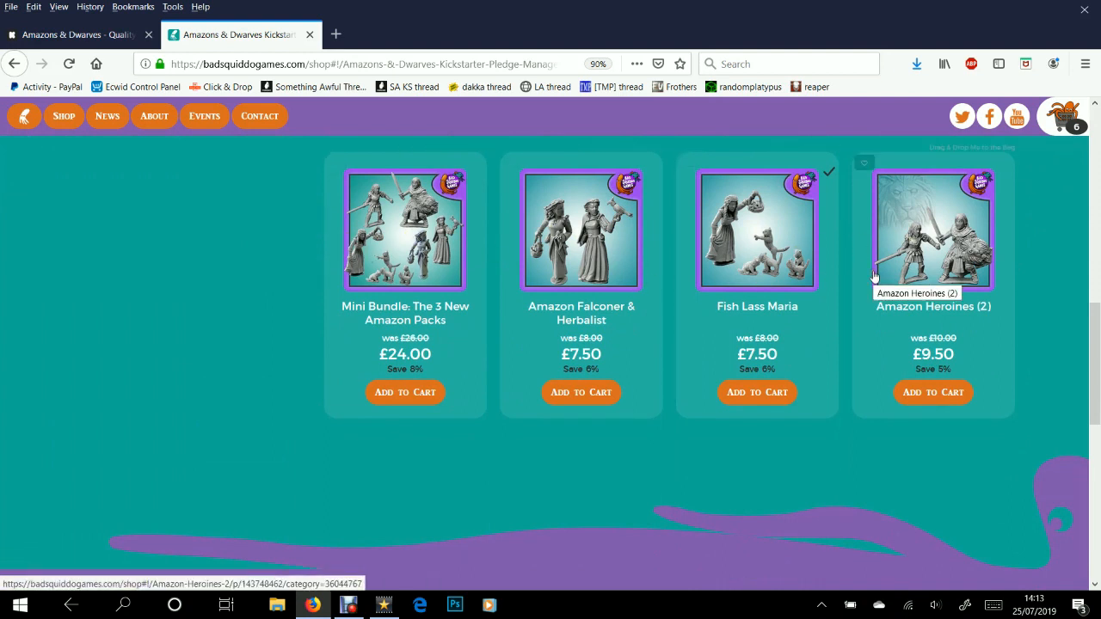
scroll(872, 273, up, 4)
scroll(381, 250, down, 2)
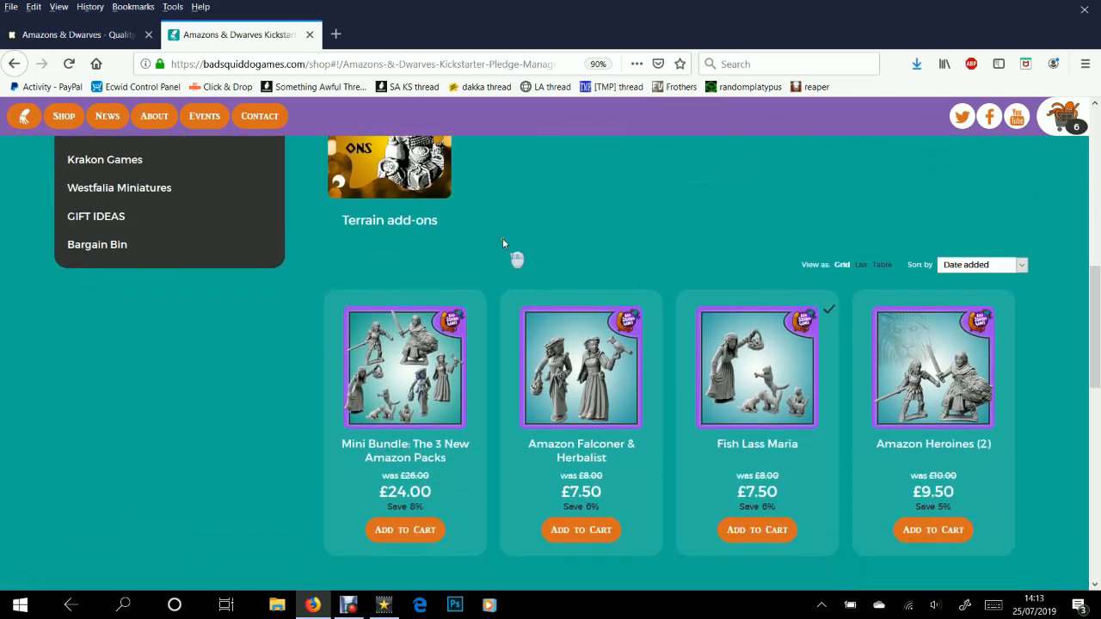
scroll(503, 246, up, 3)
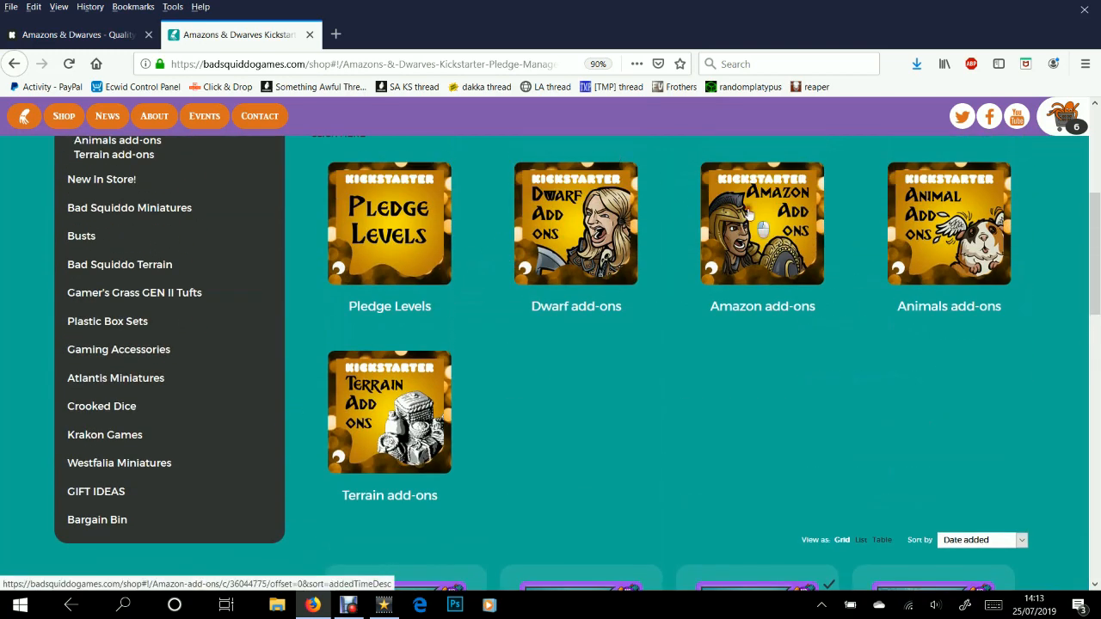
Browse the Amazon add-ons listing, then open the shopping bag
click(748, 213)
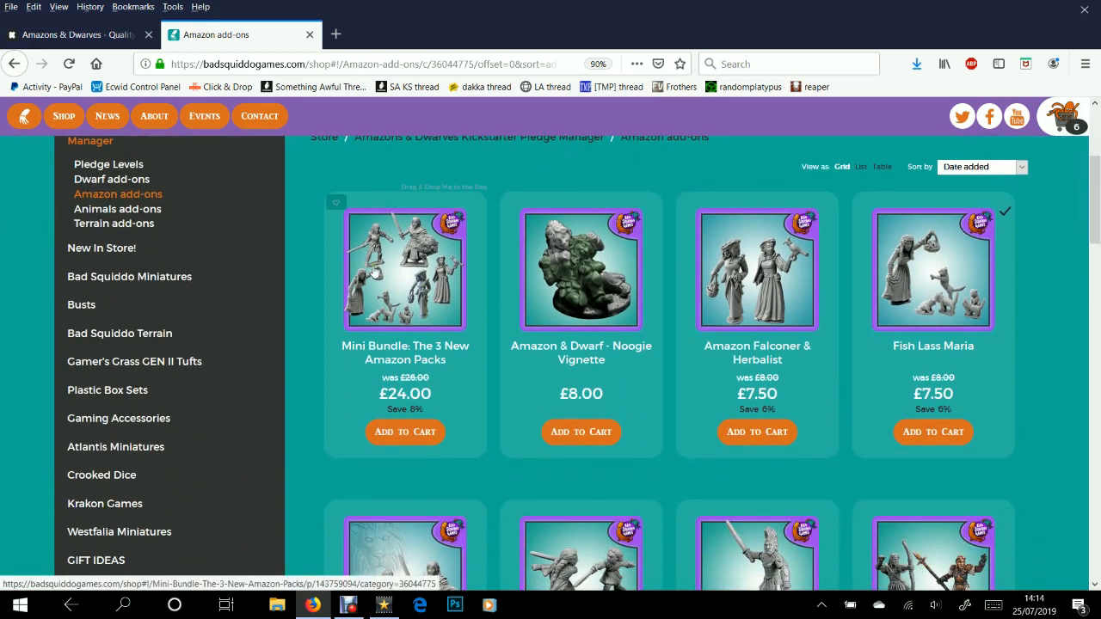
scroll(488, 215, up, 1)
scroll(487, 217, down, 1)
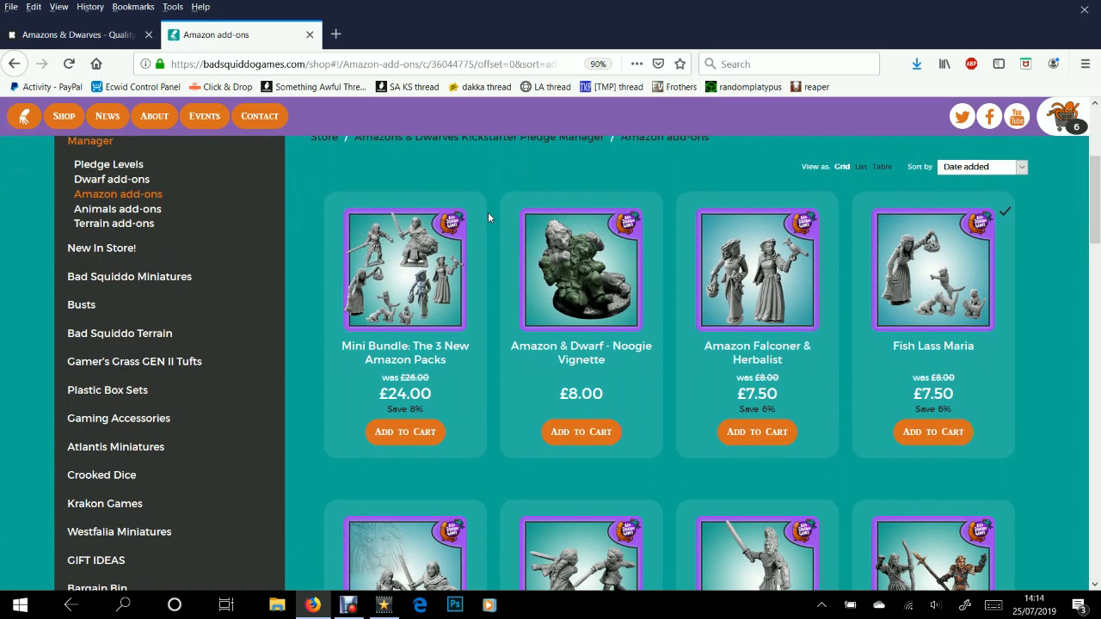
scroll(558, 264, down, 2)
scroll(693, 306, up, 1)
scroll(693, 306, up, 2)
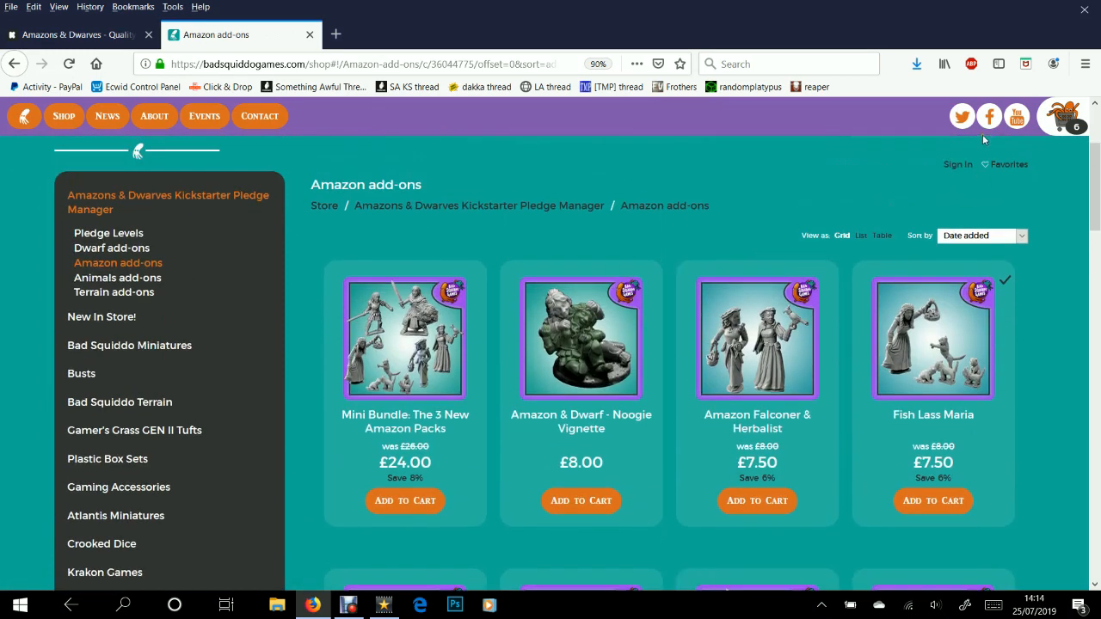
click(1061, 127)
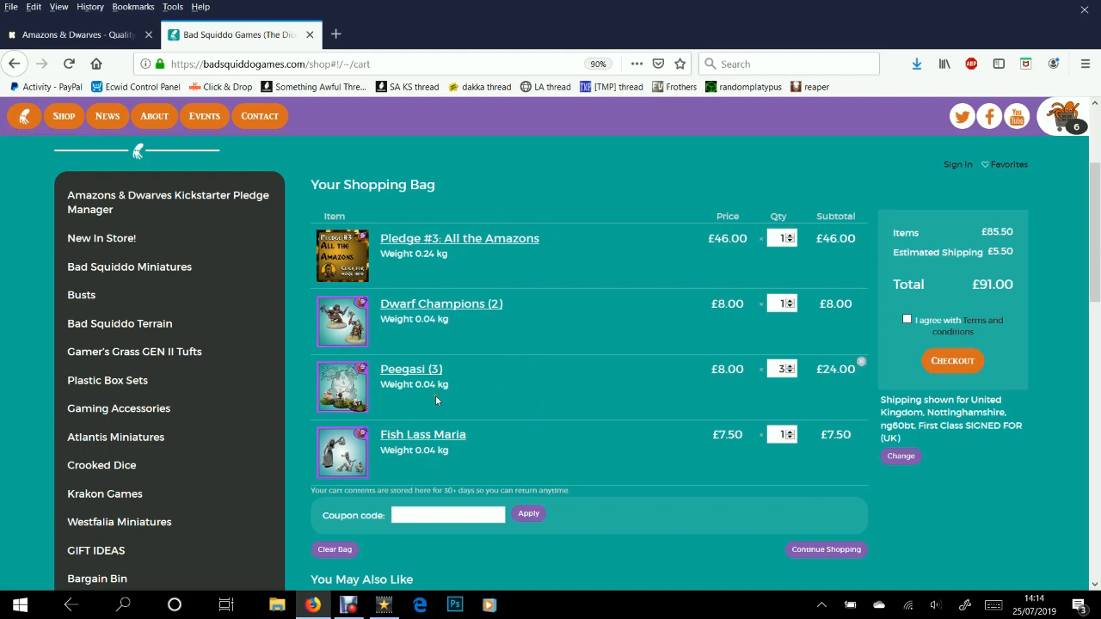
Review the 6-item bag: £85.50 plus £5.50 shipping, £91.00 total
scroll(692, 381, down, 1)
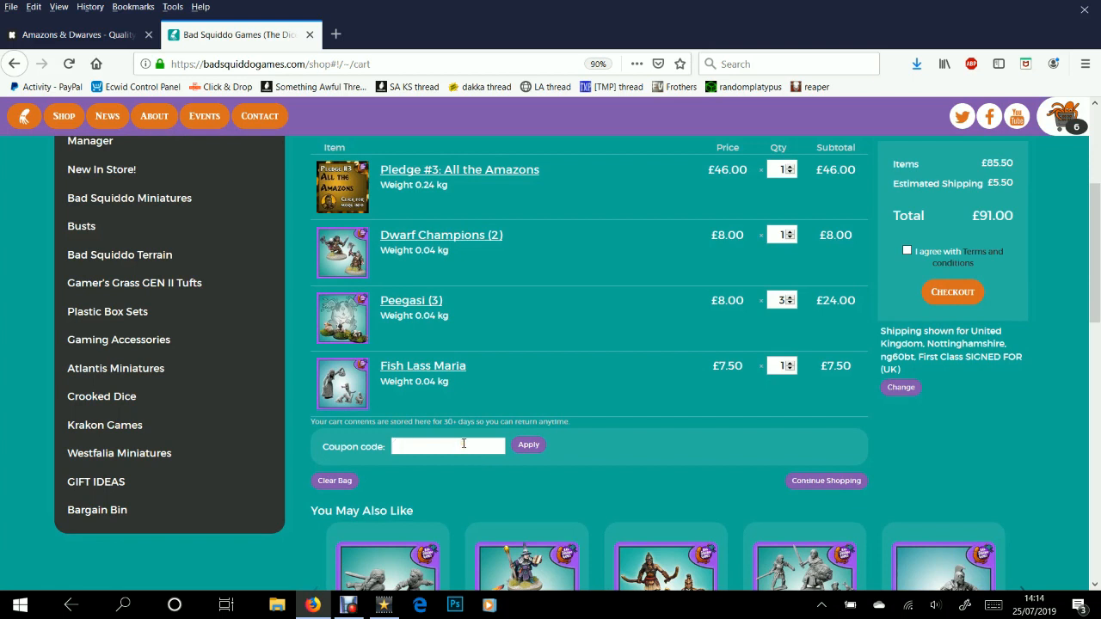
Enter and correct the pledge coupon code so £46.00 comes off, totalling £45.00
click(528, 444)
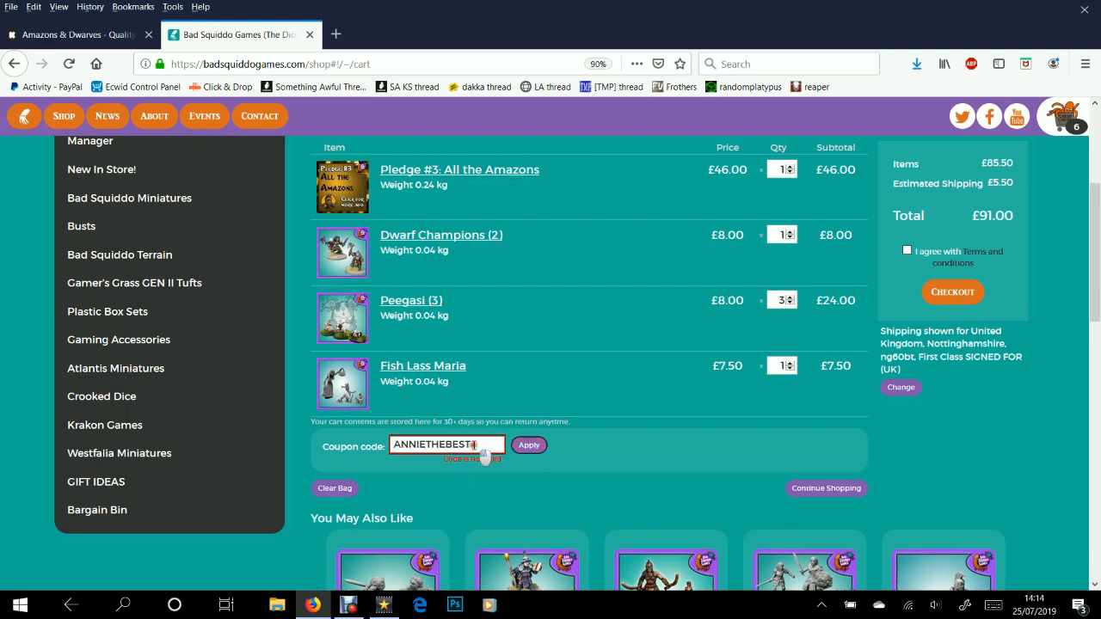
click(426, 445)
click(533, 446)
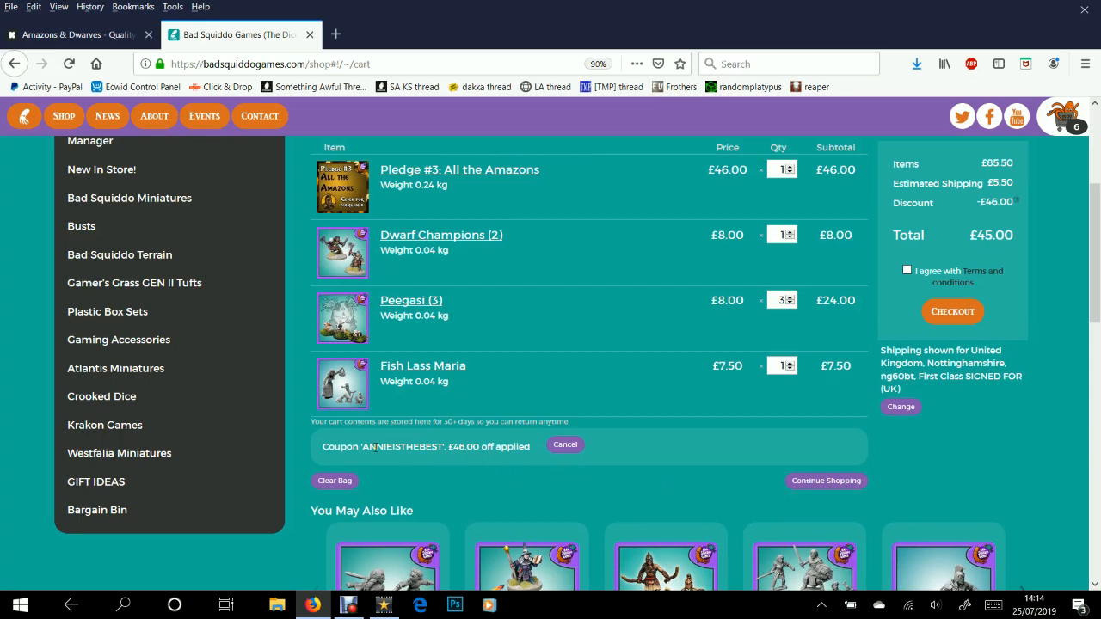
scroll(711, 432, up, 2)
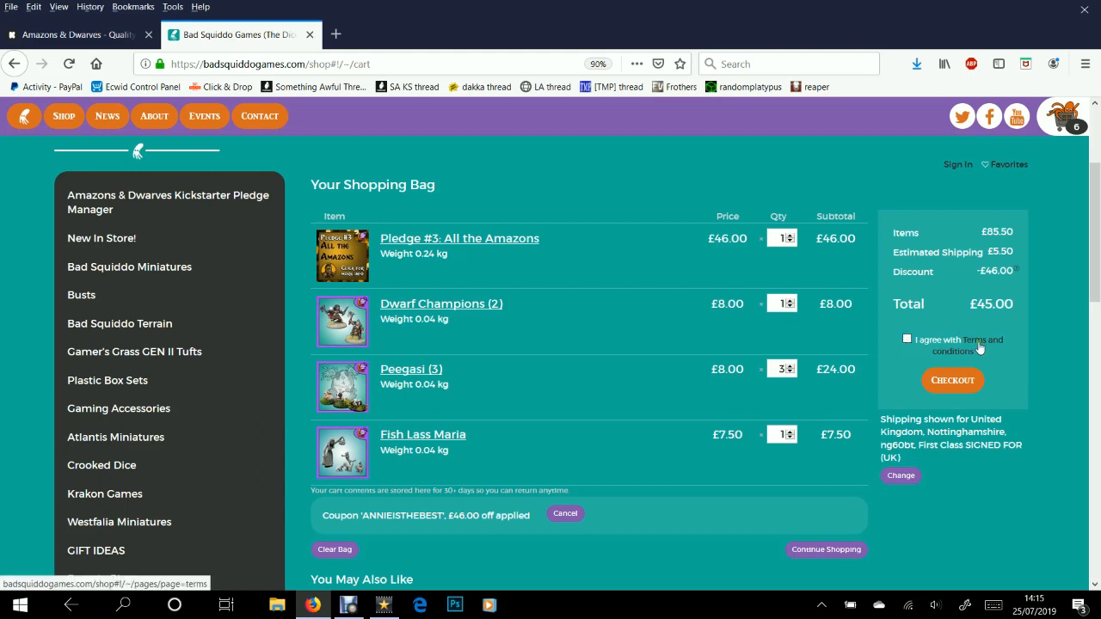
Agree to the terms, check out with First Class SIGNED FOR, and continue to payment
click(906, 340)
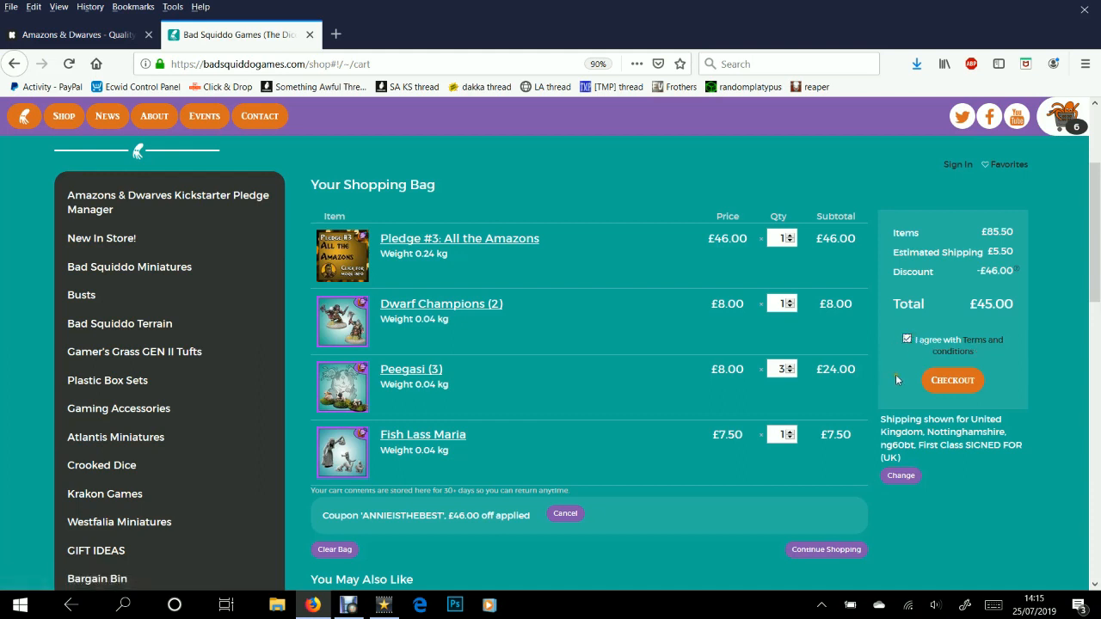
click(946, 384)
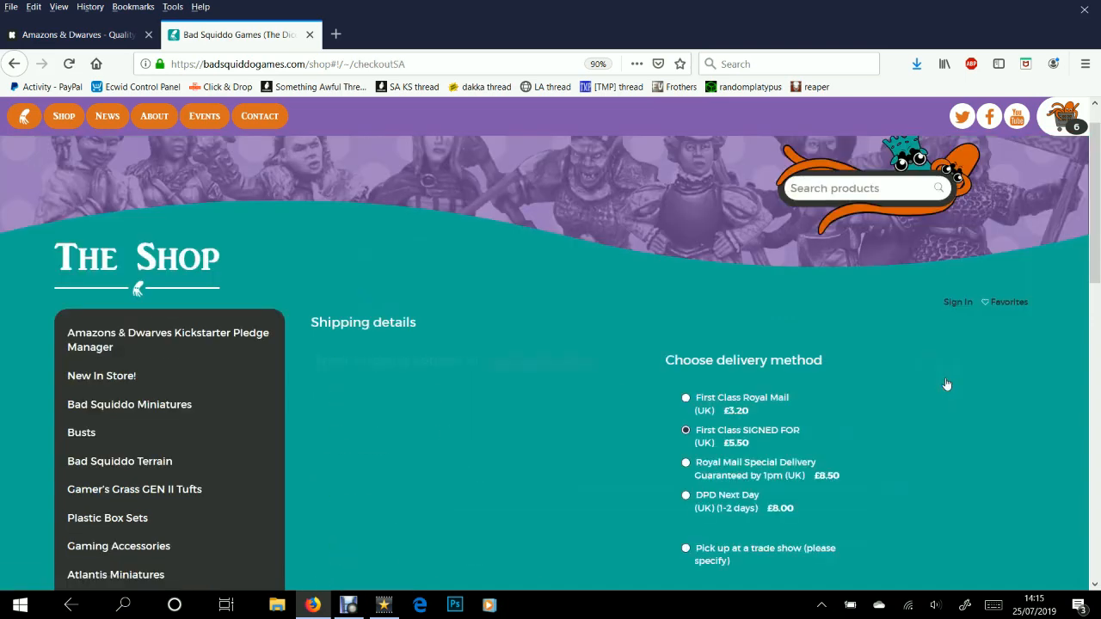
scroll(647, 320, down, 3)
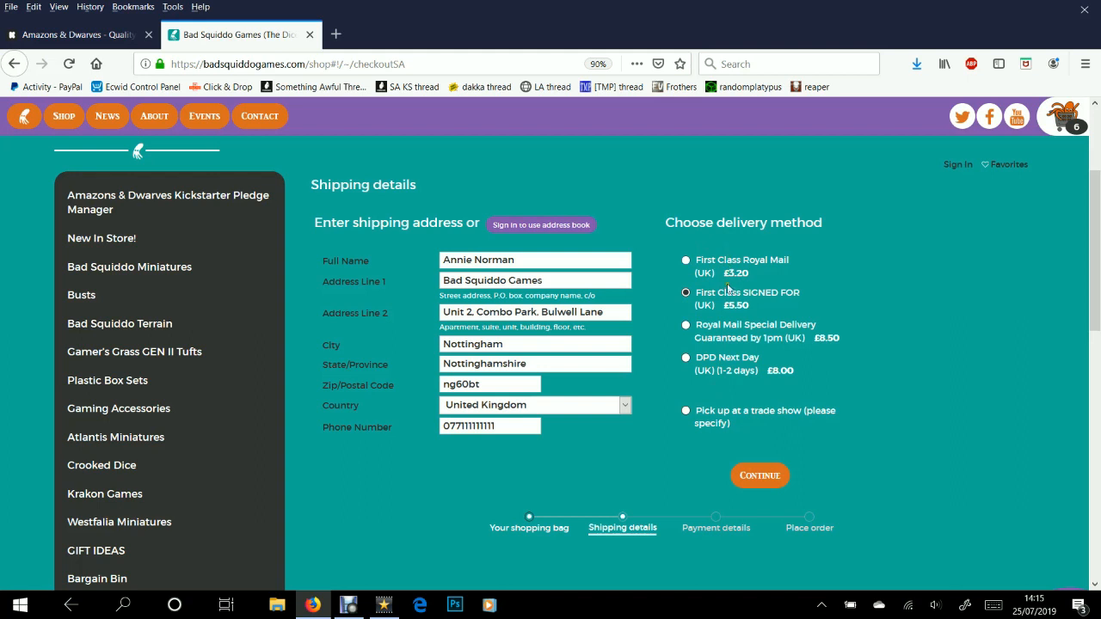
click(729, 310)
click(757, 492)
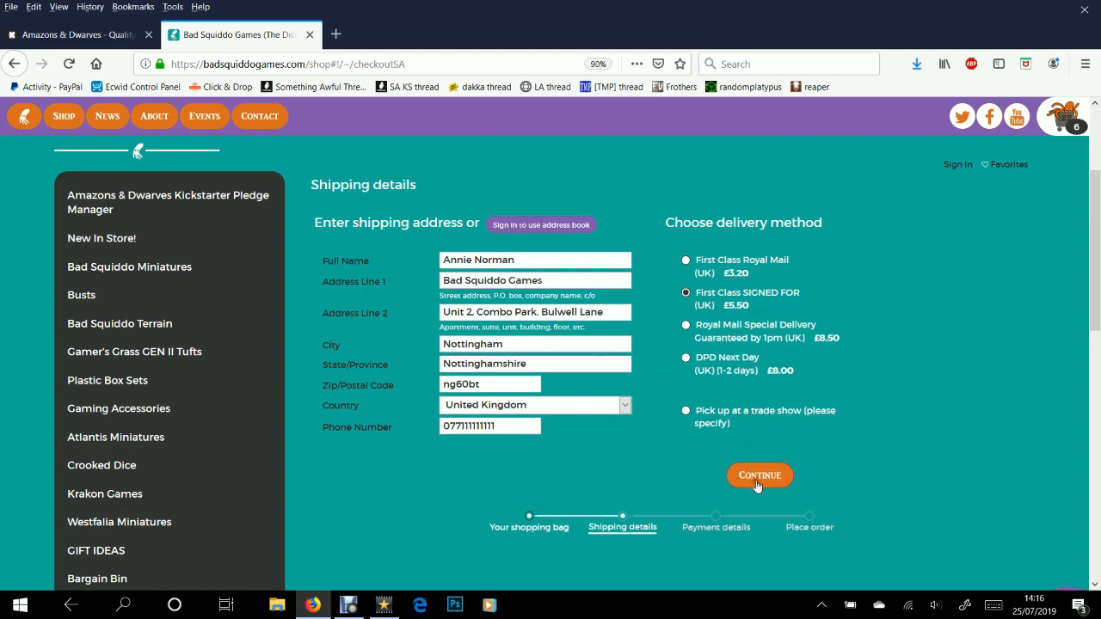
scroll(629, 330, down, 3)
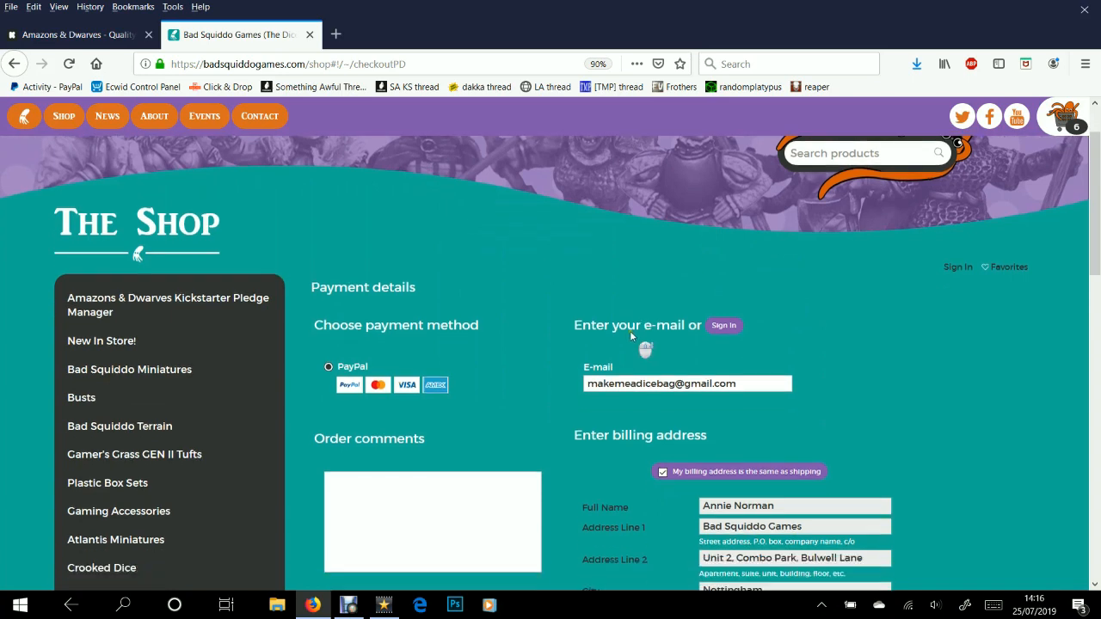
Choose PayPal payment and untick the billing-same-as-shipping option
click(329, 265)
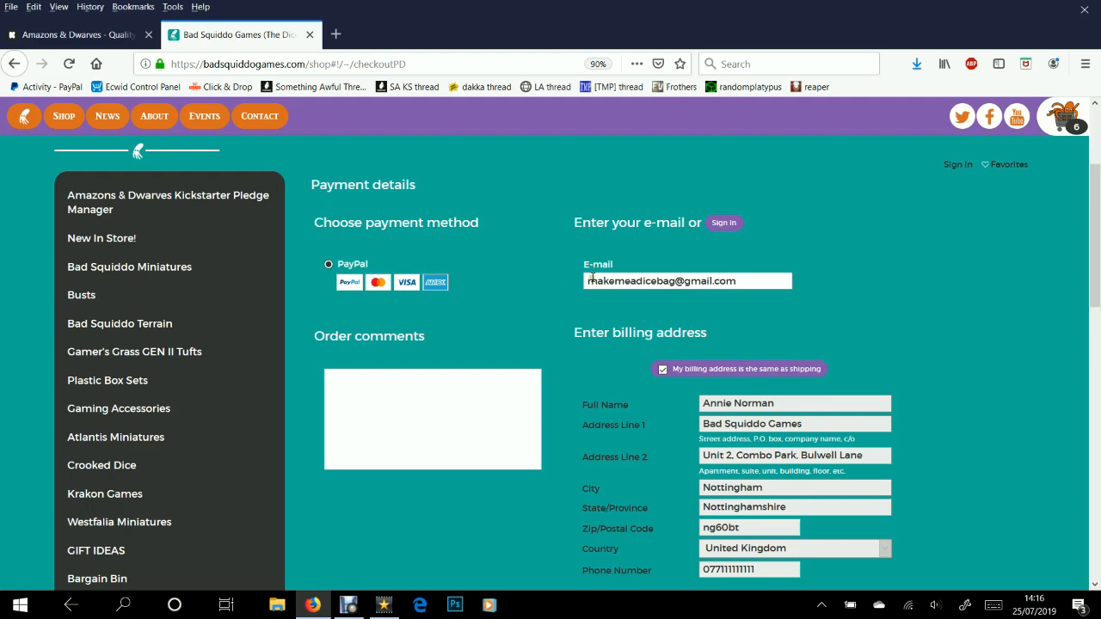
scroll(591, 284, down, 3)
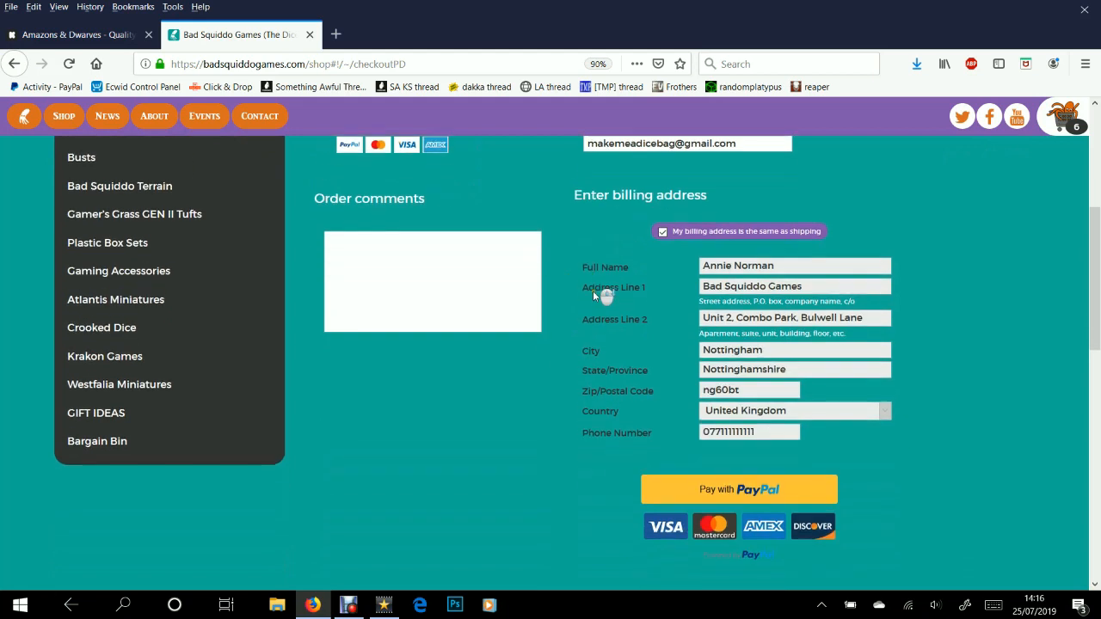
click(662, 234)
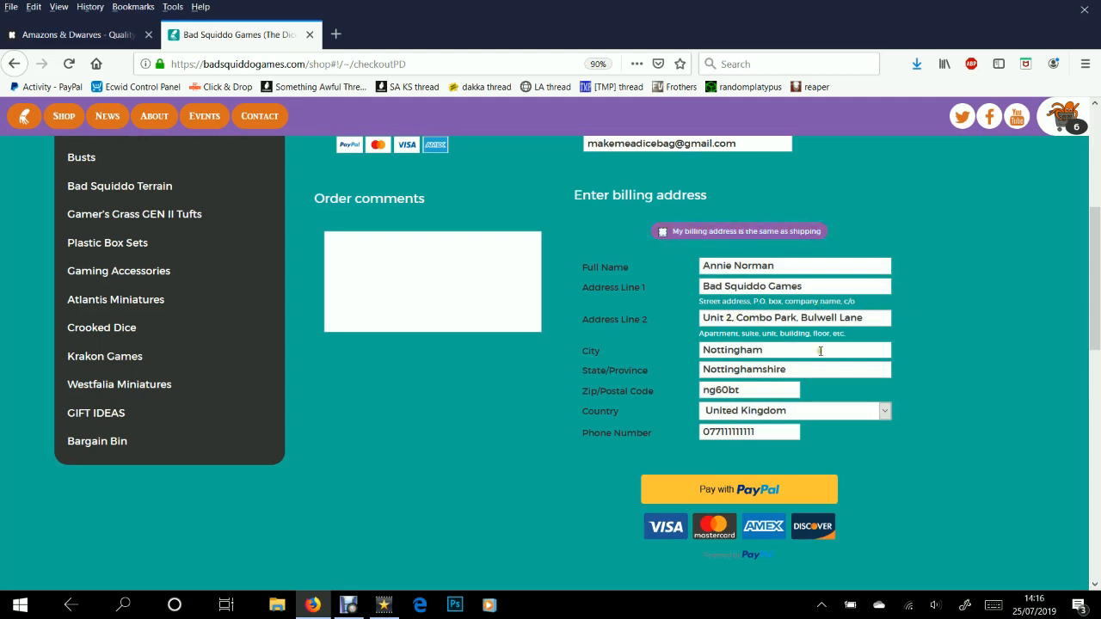
scroll(427, 257, up, 3)
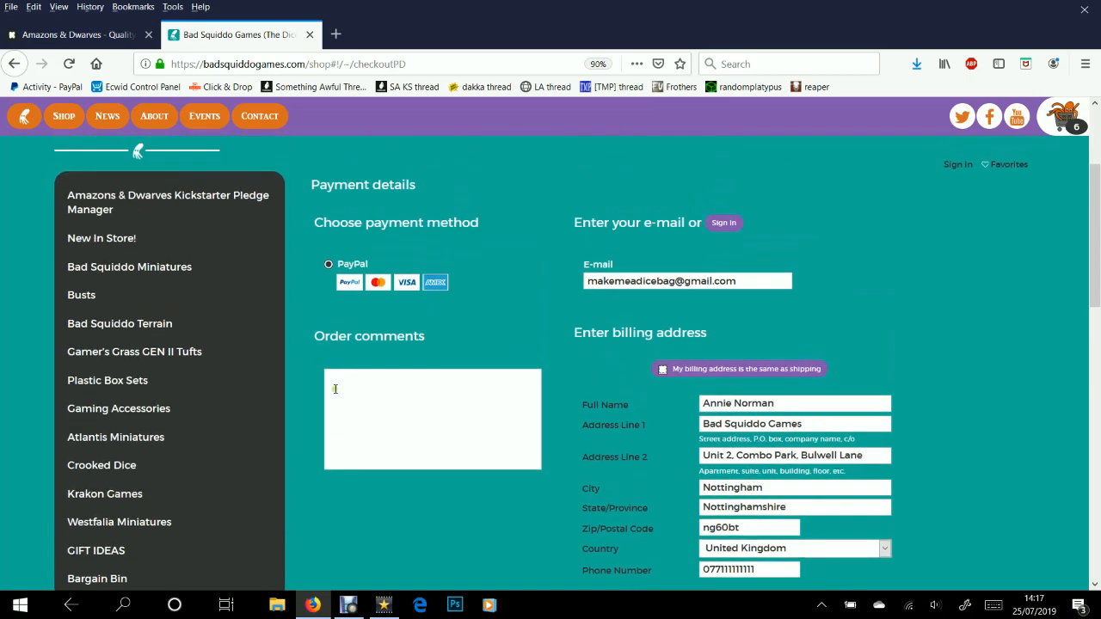
click(376, 406)
Write an order comment: 'Please leave by the burning wickerman in my front lawn,' plus greeting and sign-off
double_click(377, 336)
text(Hi)
key(BackSpace)
key(BackSpace)
text(Hi Annie,)
key(Return)
key(Return)
text(Please leave by the burning wickerman)
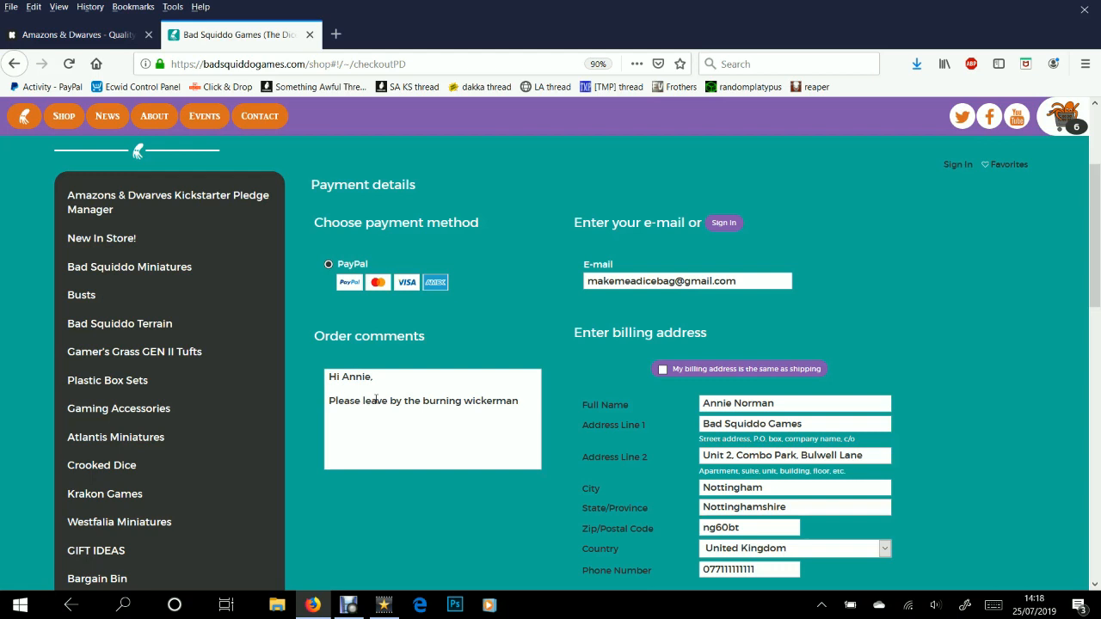
text( in my front lawn,)
key(Return)
key(Return)
text(Thanks a lo)
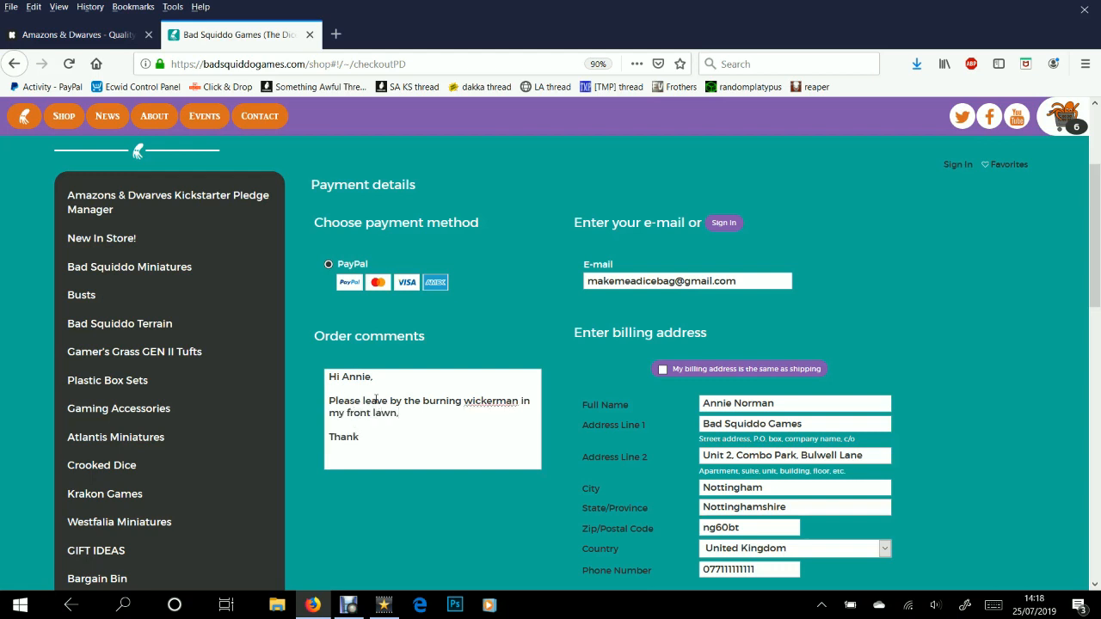
text(t )
text(John)
scroll(585, 365, down, 4)
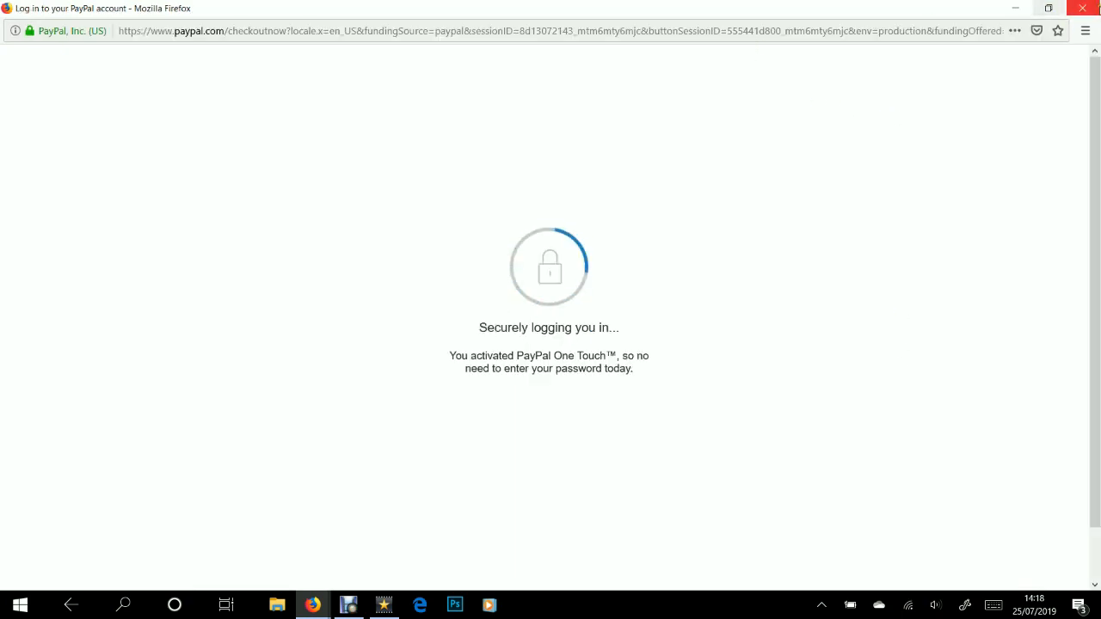
Close the PayPal login window
click(1097, 9)
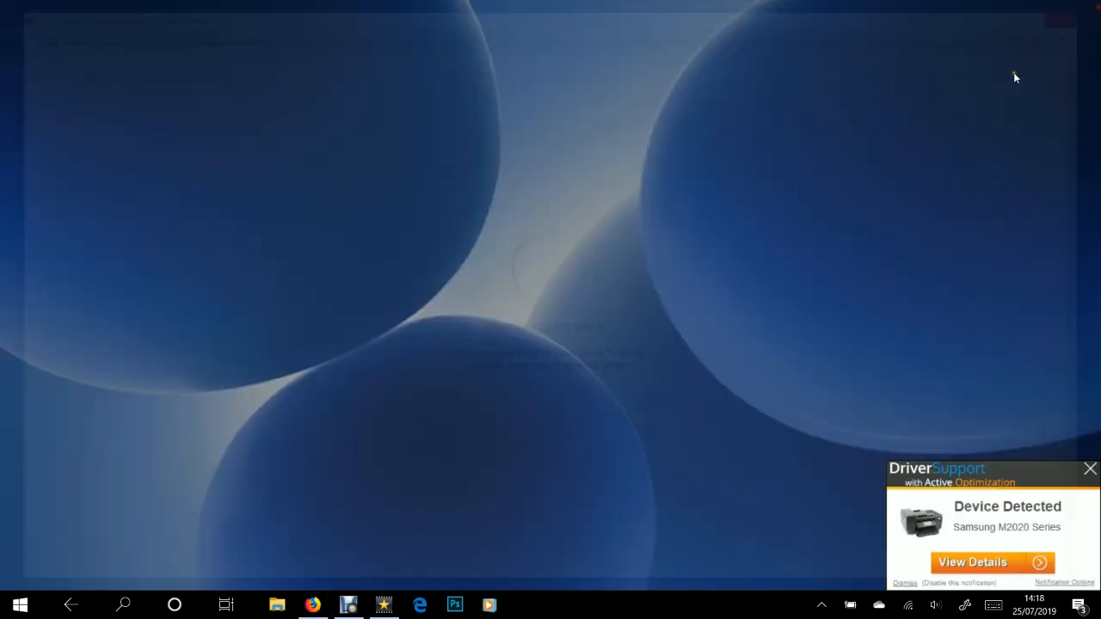